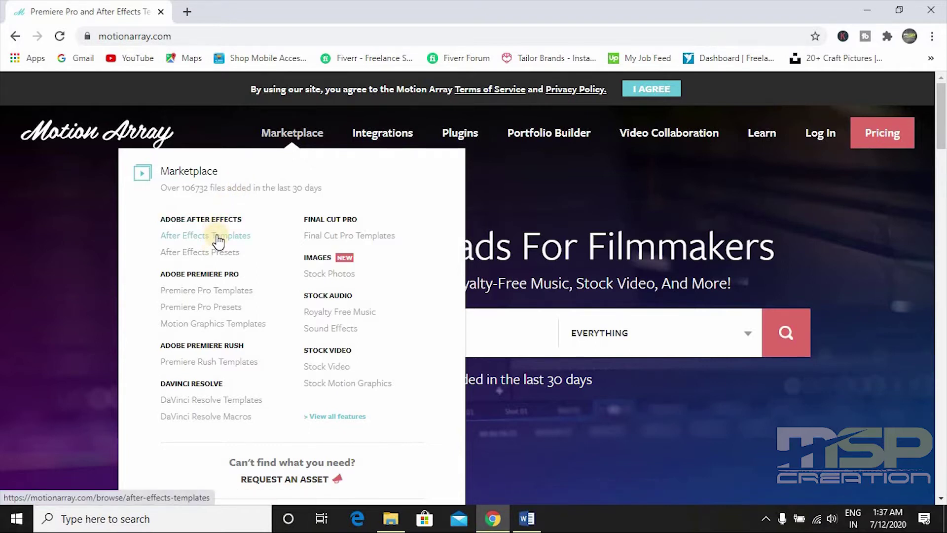
- Open the After Effects Templates category from the marketplace and filter the results to Photo / Video
click(217, 237)
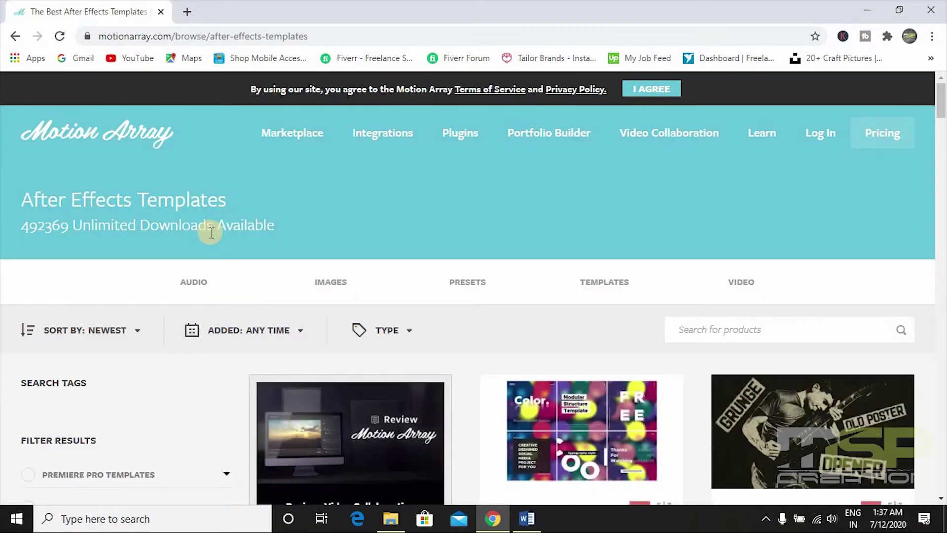
scroll(211, 233, down, 4)
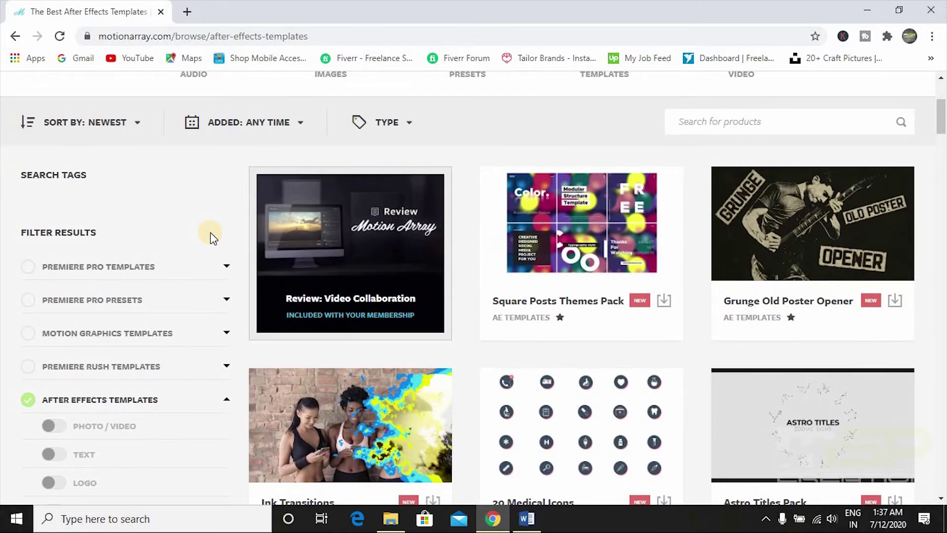
scroll(211, 237, down, 3)
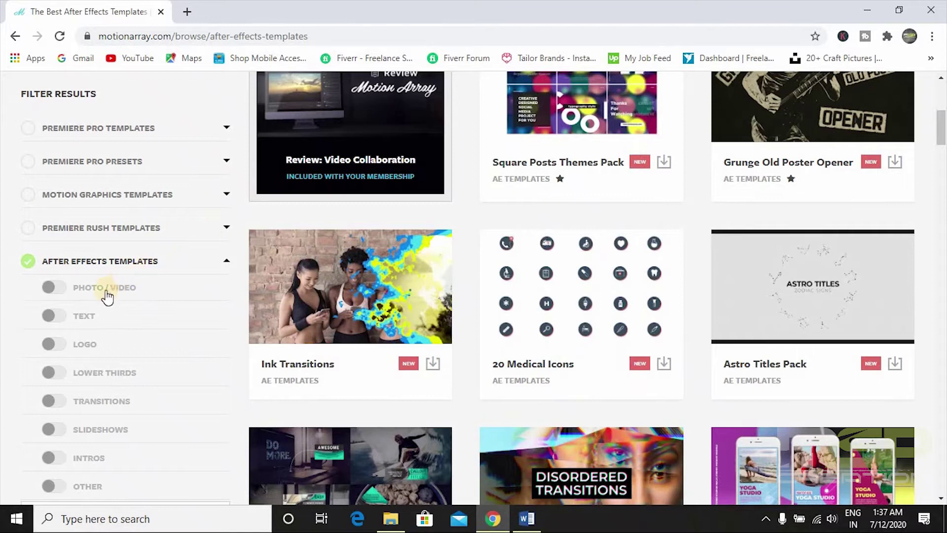
click(59, 291)
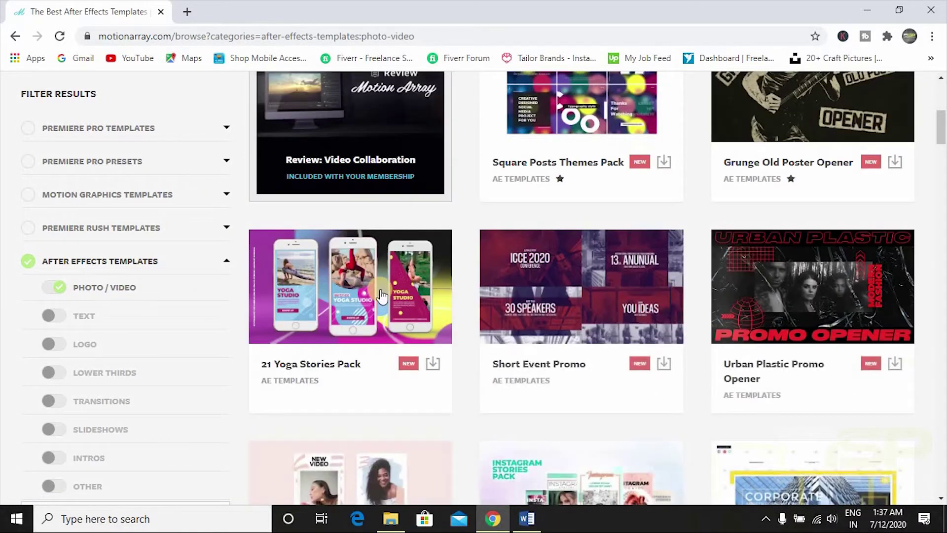
scroll(384, 281, up, 1)
scroll(52, 332, down, 1)
- Filter the After Effects templates to Text, play the Astro Titles Pack preview, and browse the results
click(48, 318)
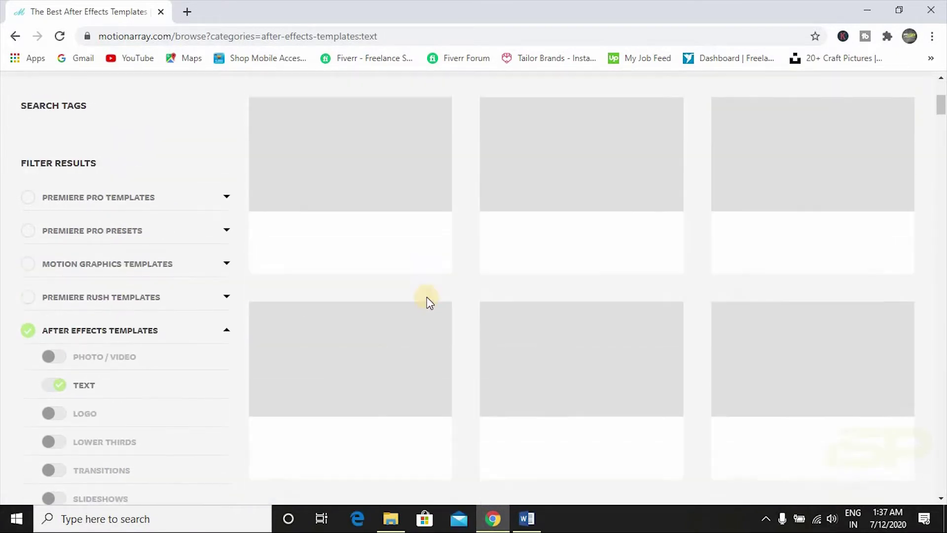
scroll(429, 300, down, 3)
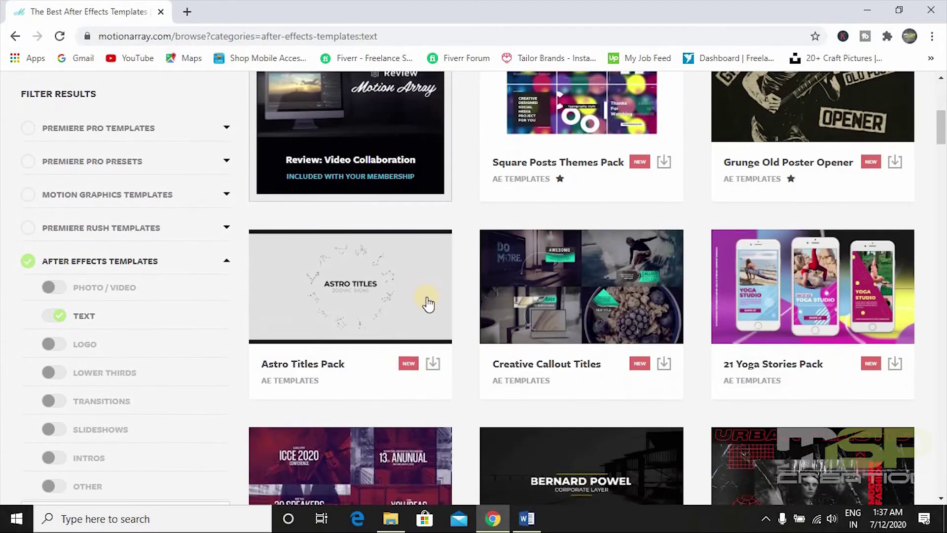
click(380, 249)
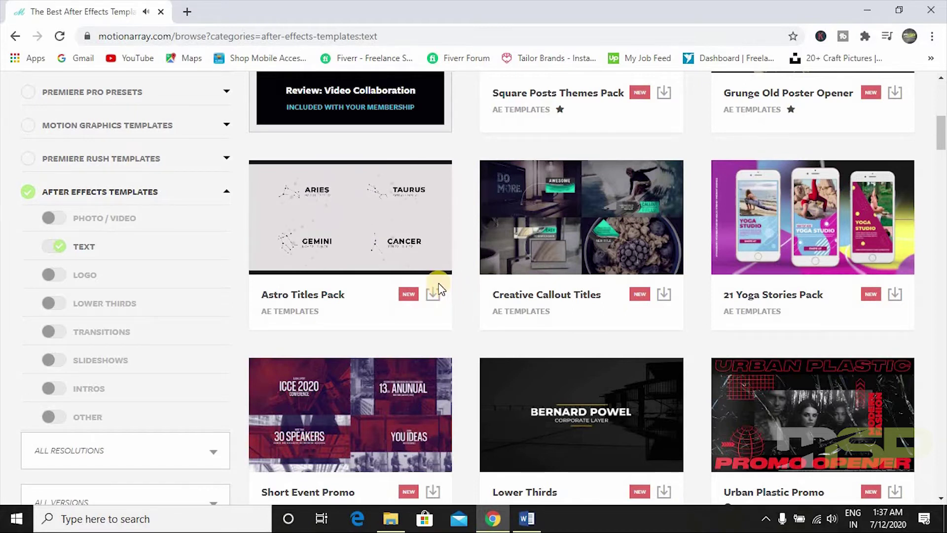
scroll(543, 280, down, 3)
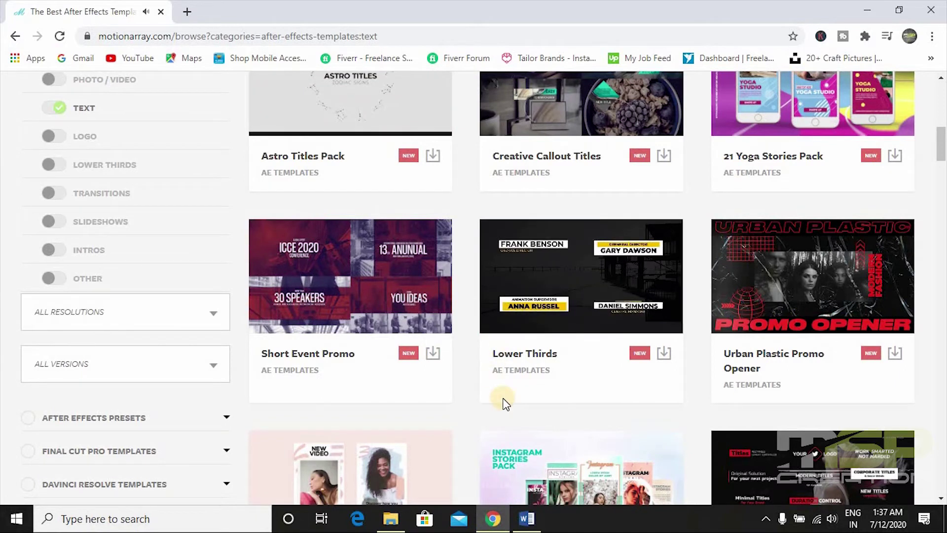
scroll(517, 379, down, 4)
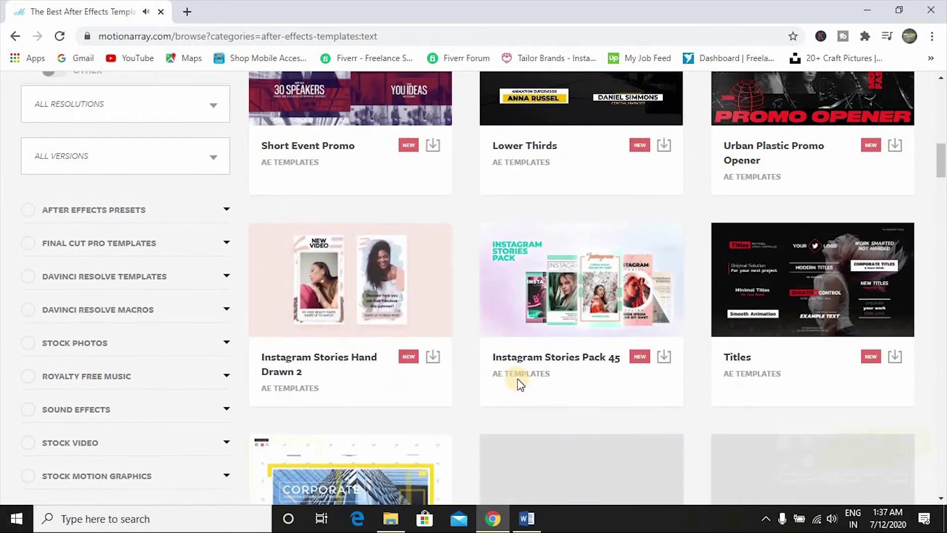
scroll(276, 302, down, 3)
scroll(277, 302, up, 8)
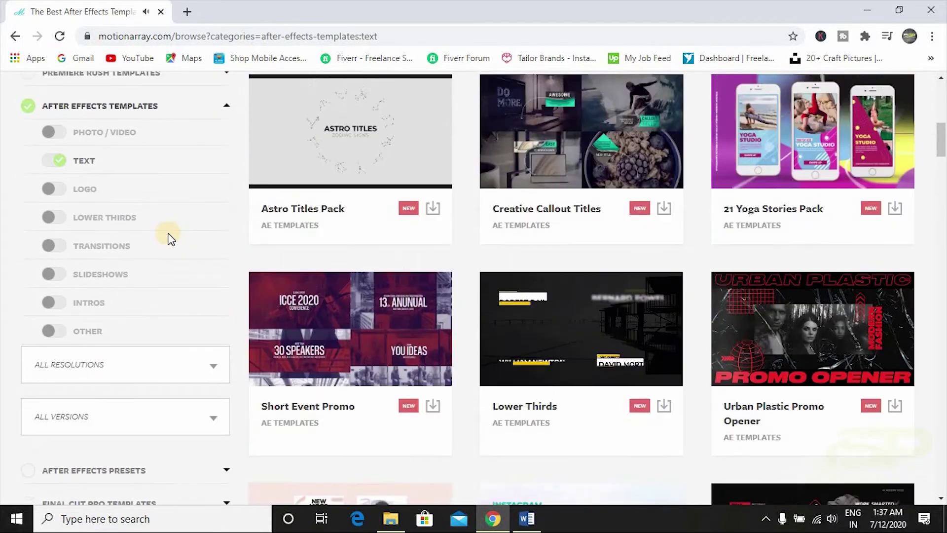
scroll(170, 238, up, 2)
- Replace the Text filter with Logo and browse the logo templates
click(61, 249)
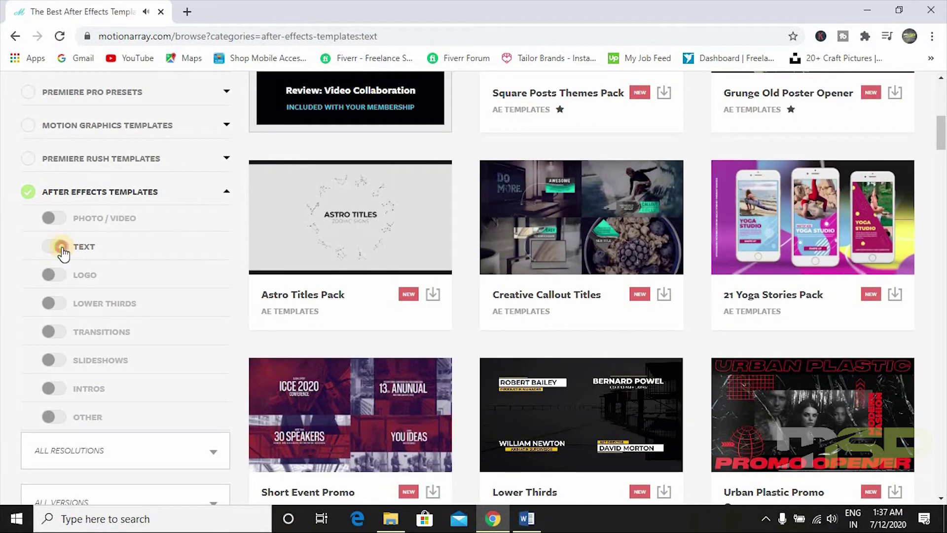
click(54, 275)
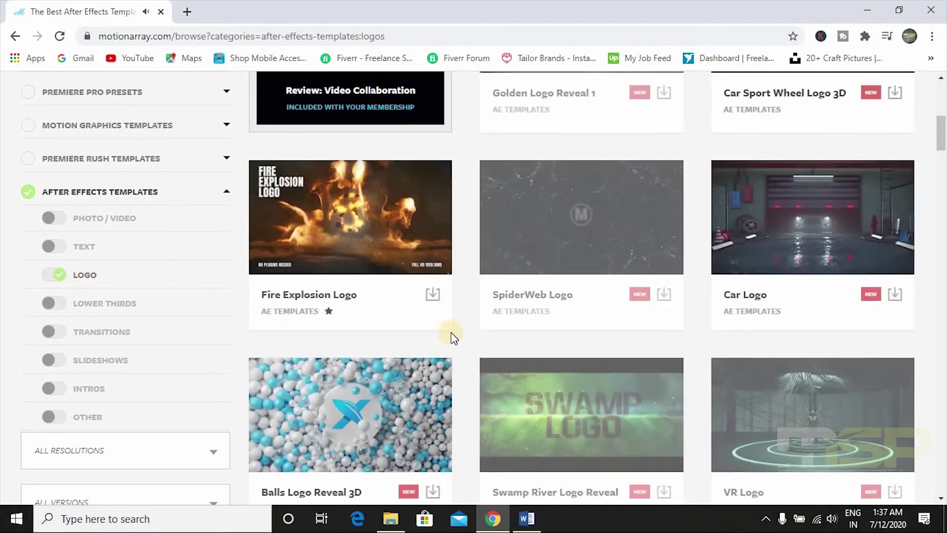
scroll(532, 354, up, 3)
scroll(532, 353, up, 3)
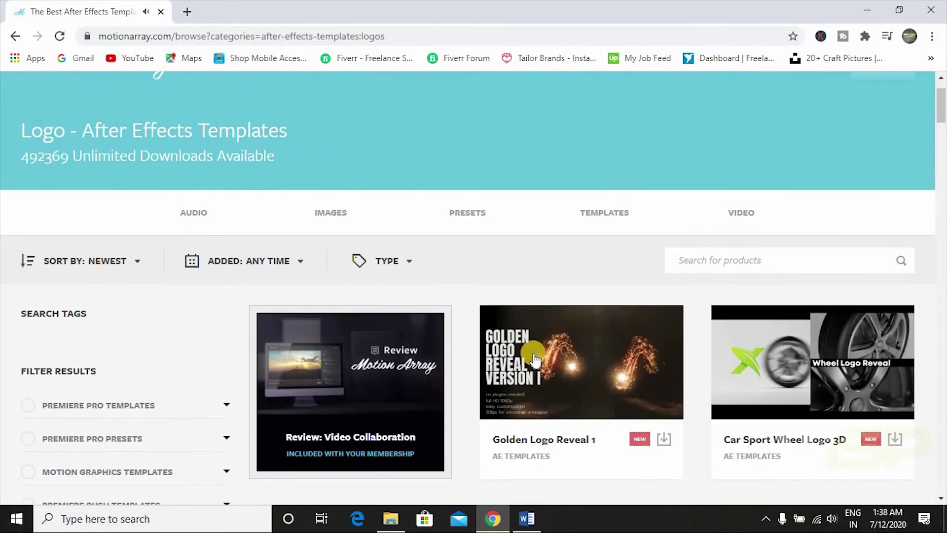
scroll(535, 358, down, 2)
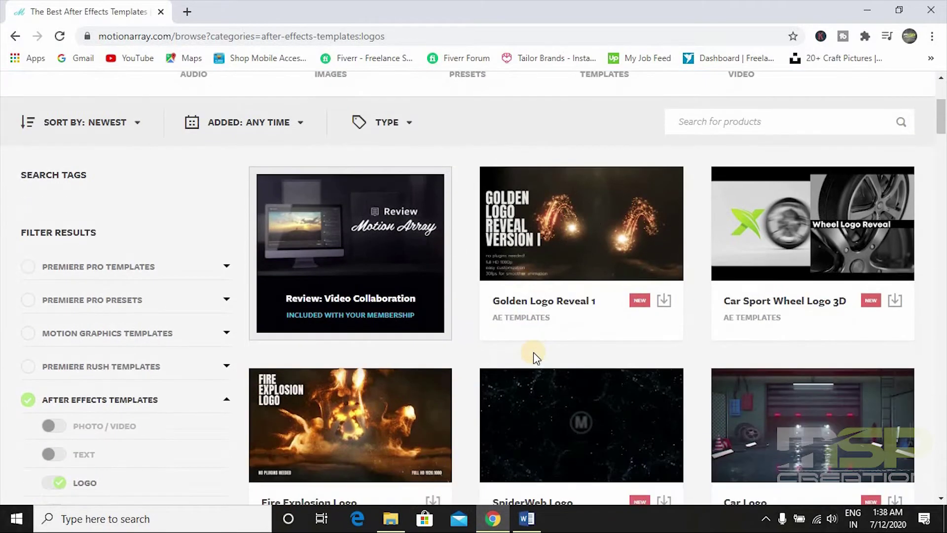
scroll(536, 356, down, 4)
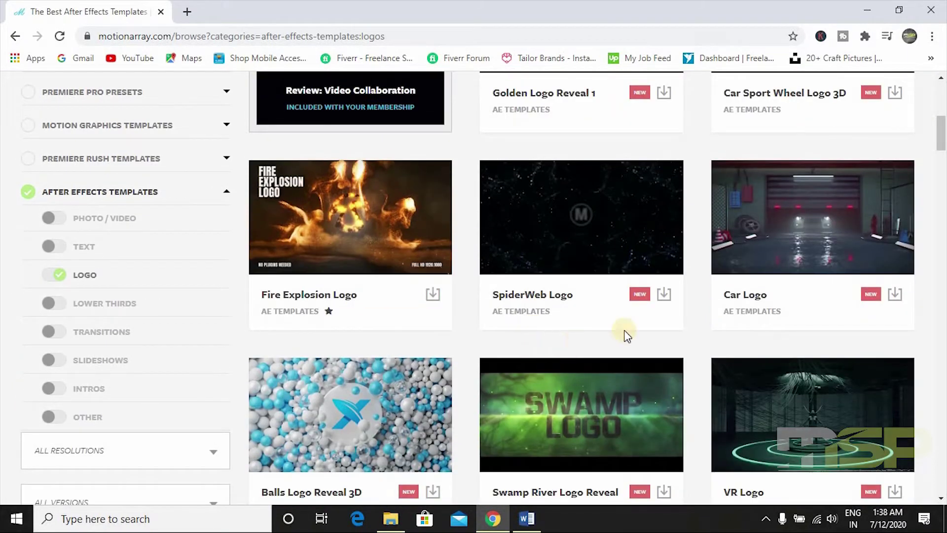
scroll(767, 363, down, 3)
scroll(766, 368, down, 4)
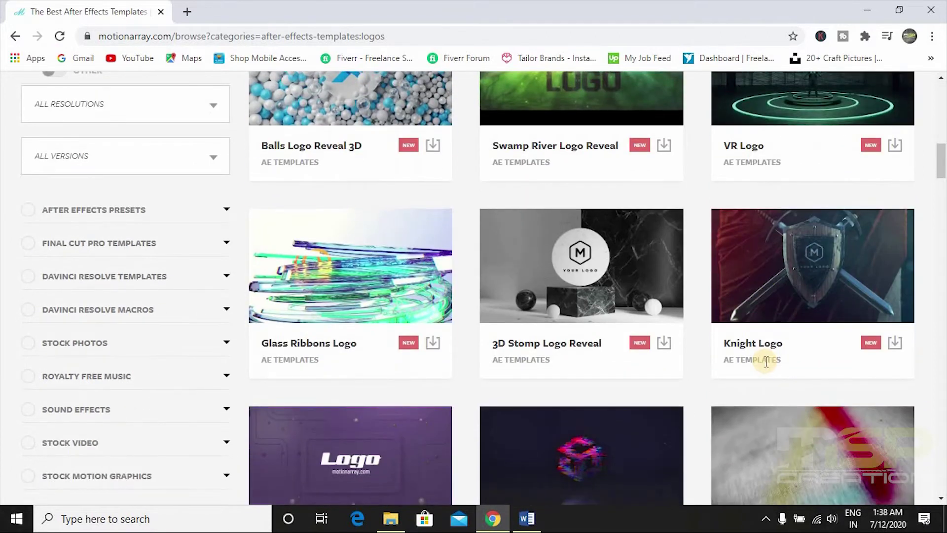
- Limit the logo templates to the Free type
scroll(766, 367, up, 12)
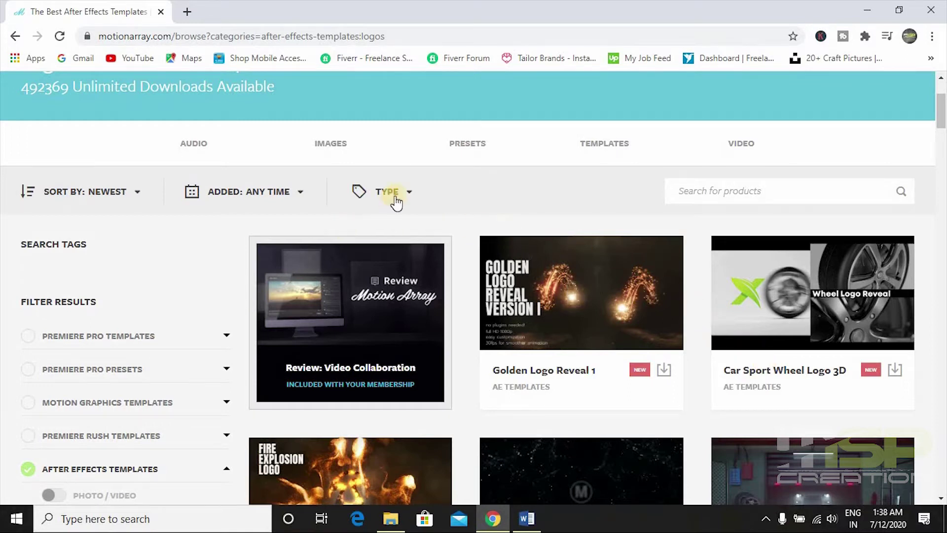
click(410, 192)
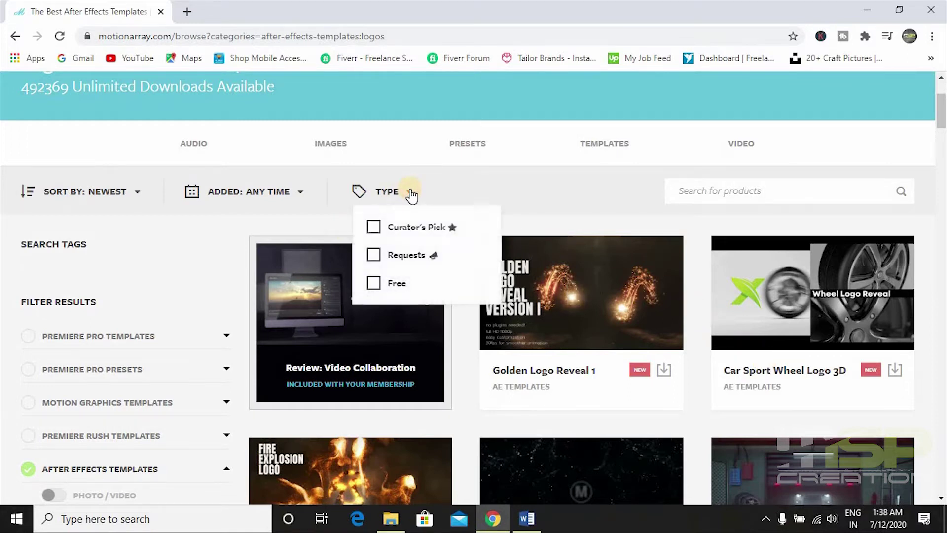
click(373, 283)
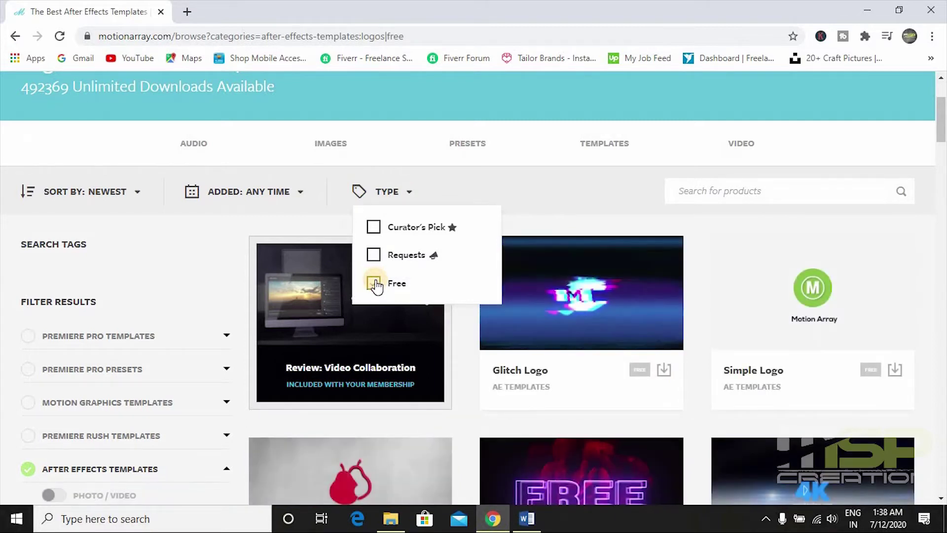
scroll(673, 296, down, 4)
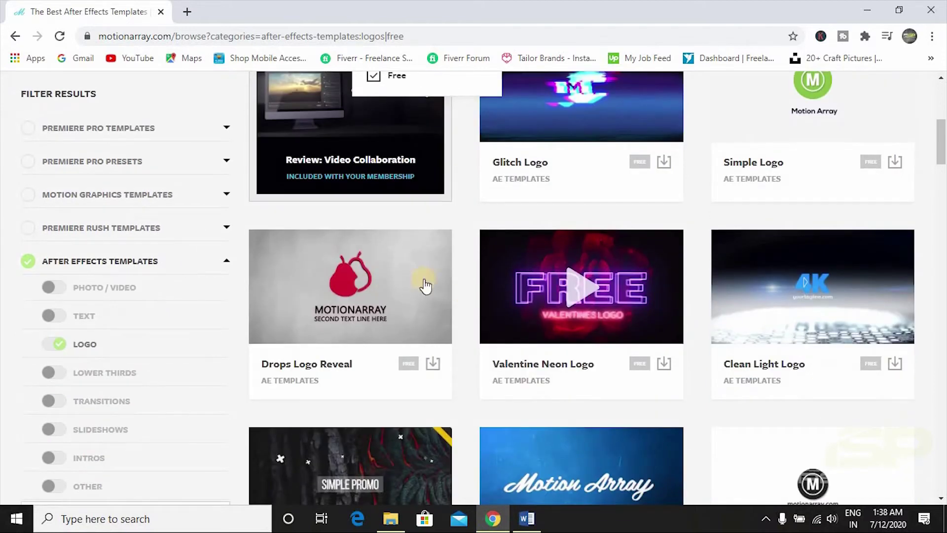
- Play the Drops Logo Reveal preview and look over the other free logo templates
click(341, 287)
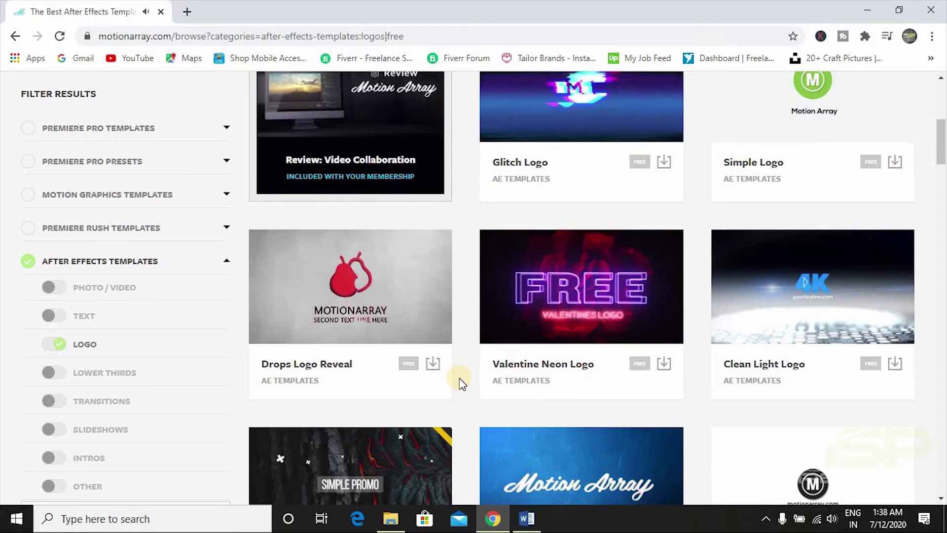
scroll(599, 229, up, 3)
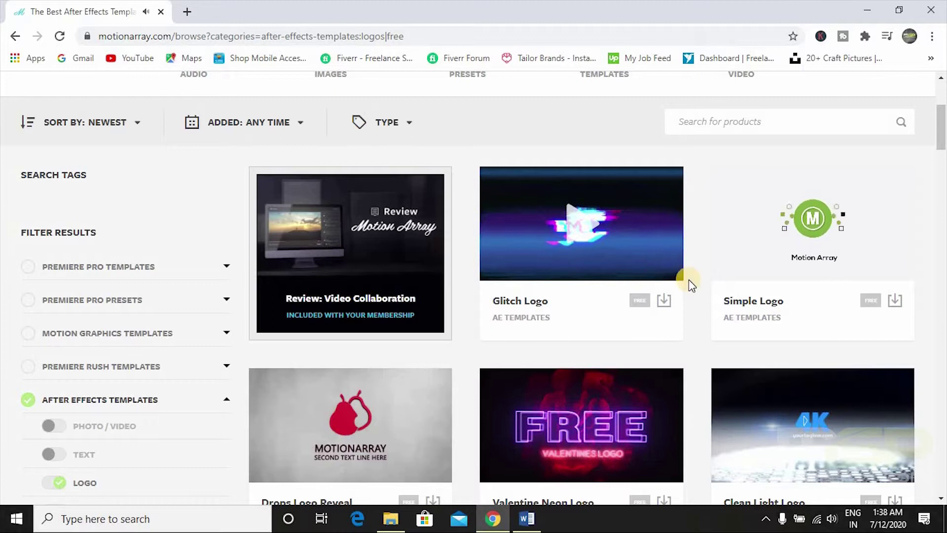
scroll(691, 280, down, 1)
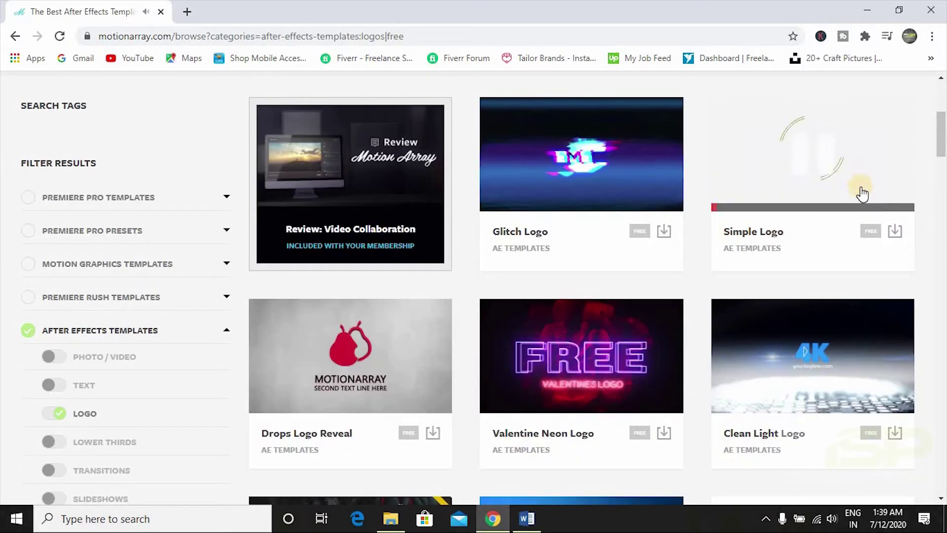
- Open the Simple Logo template's page and review its preview video and item details
click(896, 232)
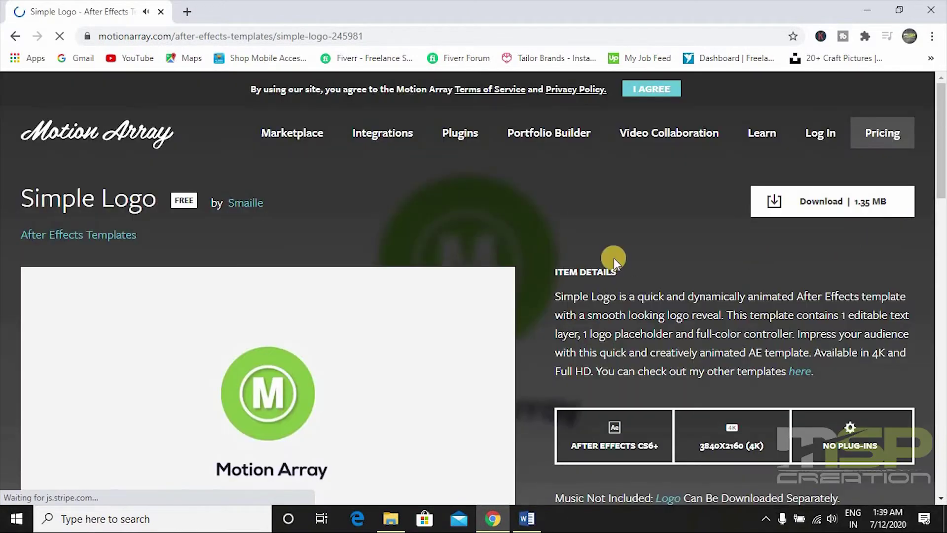
scroll(614, 257, down, 2)
scroll(615, 257, down, 3)
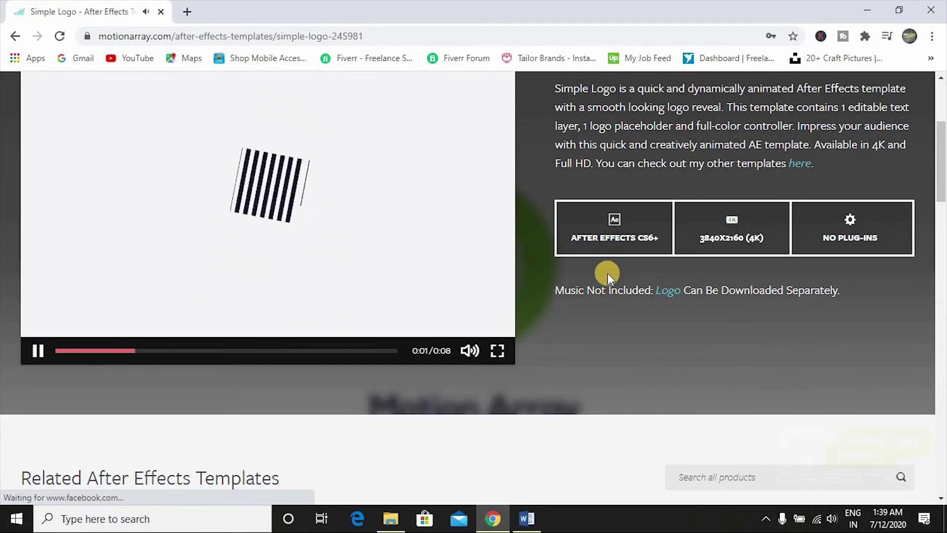
scroll(493, 281, up, 2)
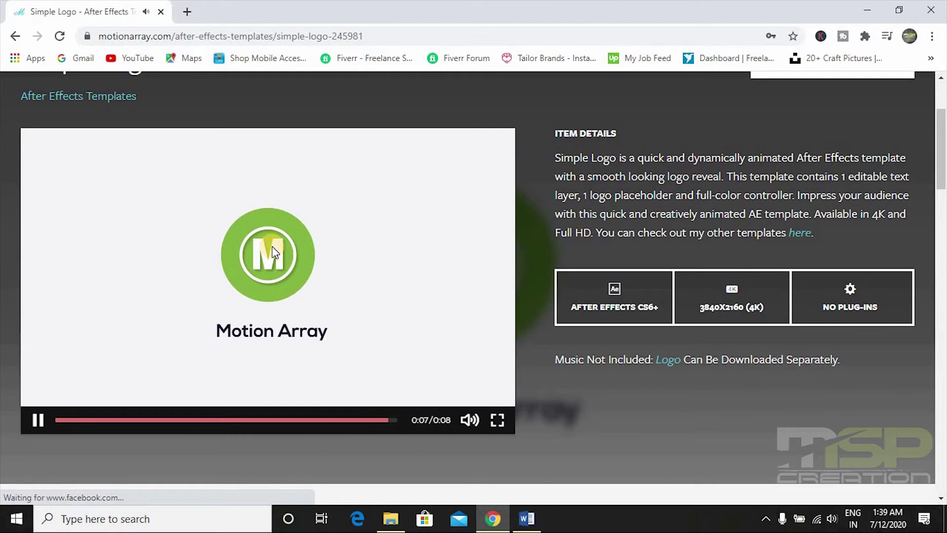
scroll(713, 277, up, 3)
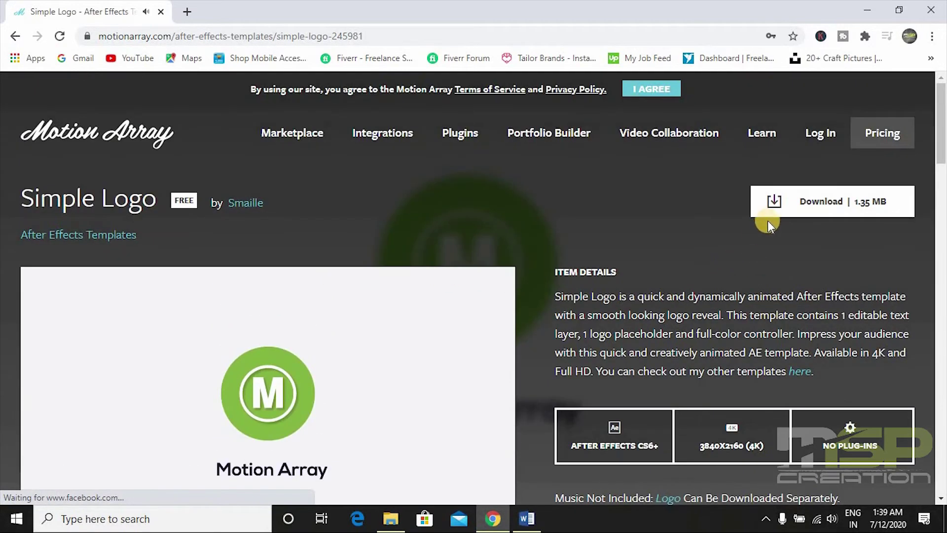
- Request the Simple Logo download and log in with the saved account credentials
click(774, 200)
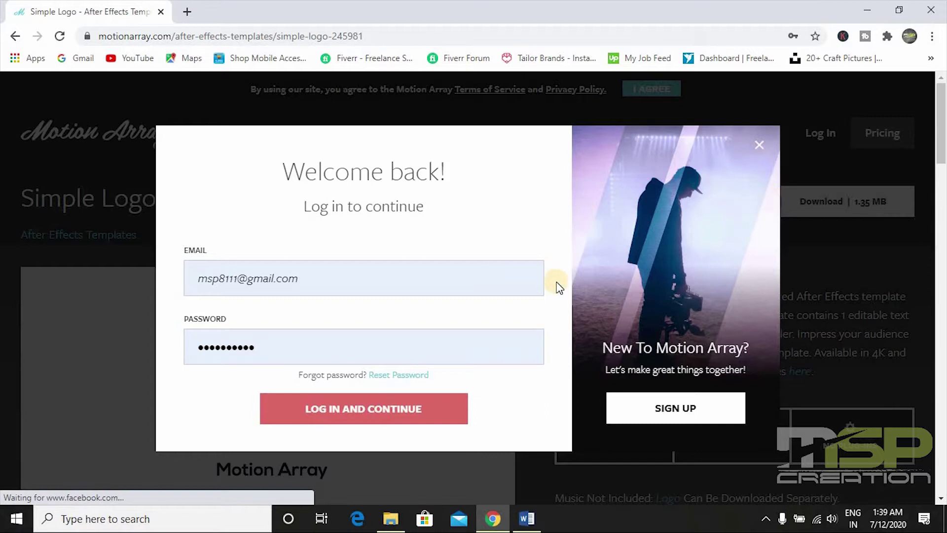
scroll(557, 282, down, 1)
click(415, 410)
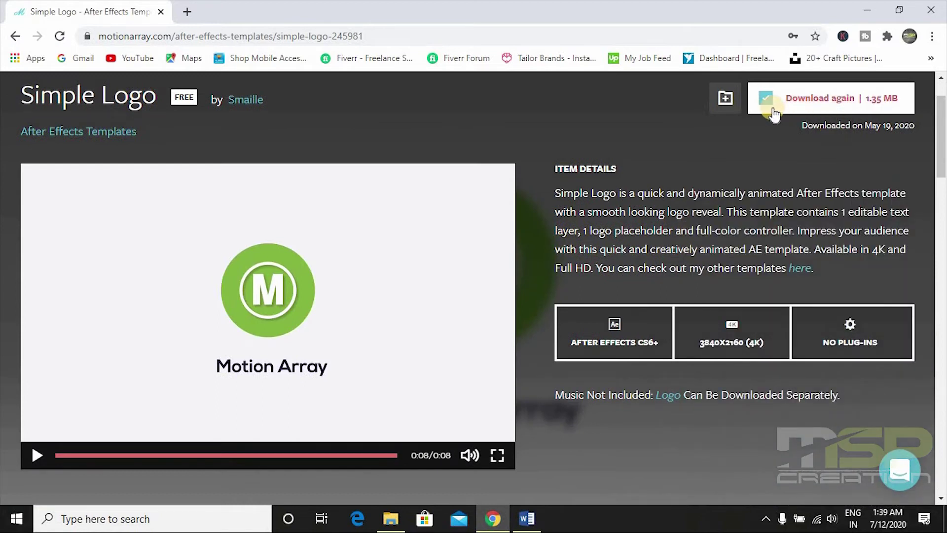
- Download the Simple Logo template and close its opened ZIP archive
click(773, 107)
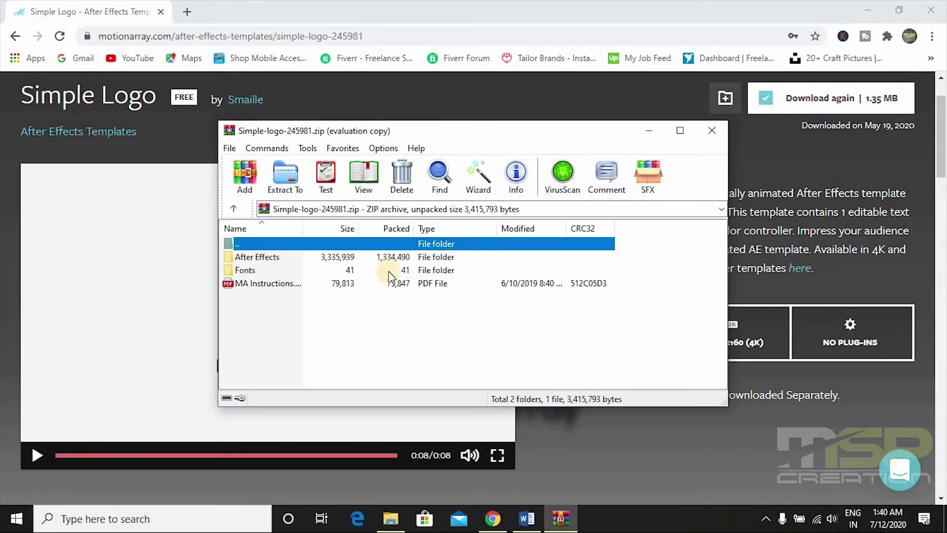
click(712, 131)
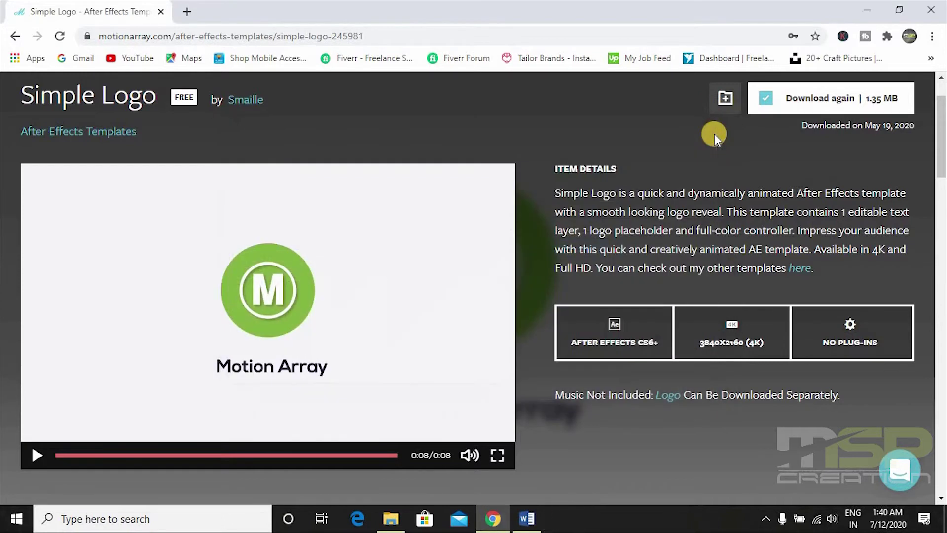
- Open the Logo music track linked in the template's details and download its preview audio
scroll(597, 223, down, 3)
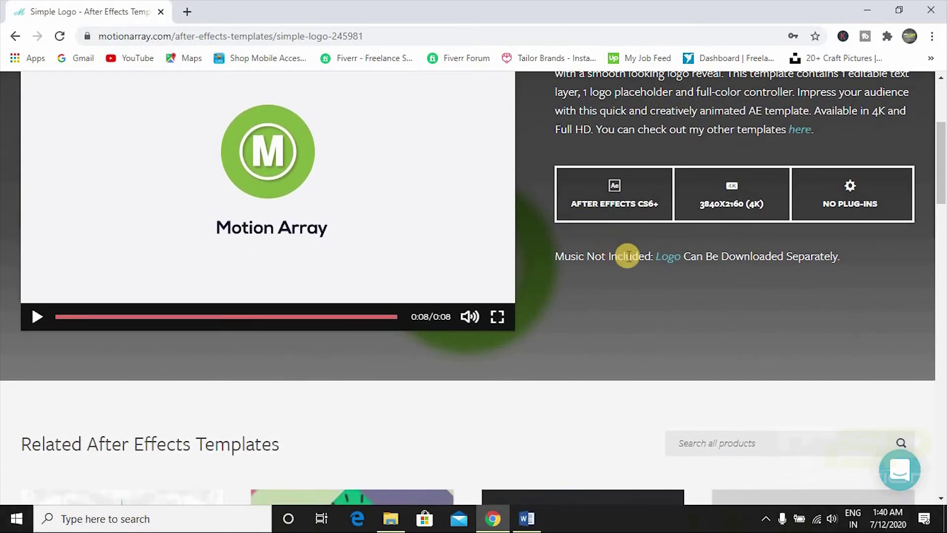
click(666, 257)
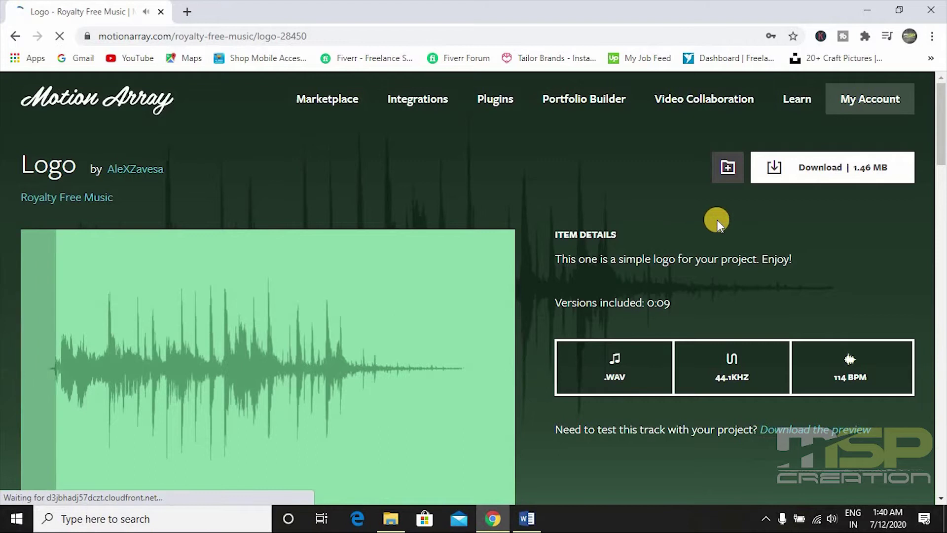
scroll(717, 220, down, 1)
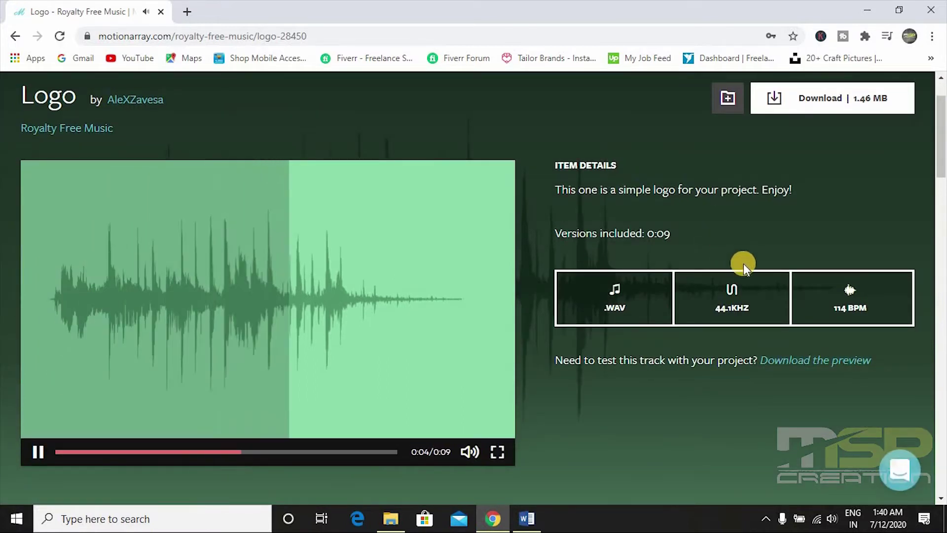
click(811, 363)
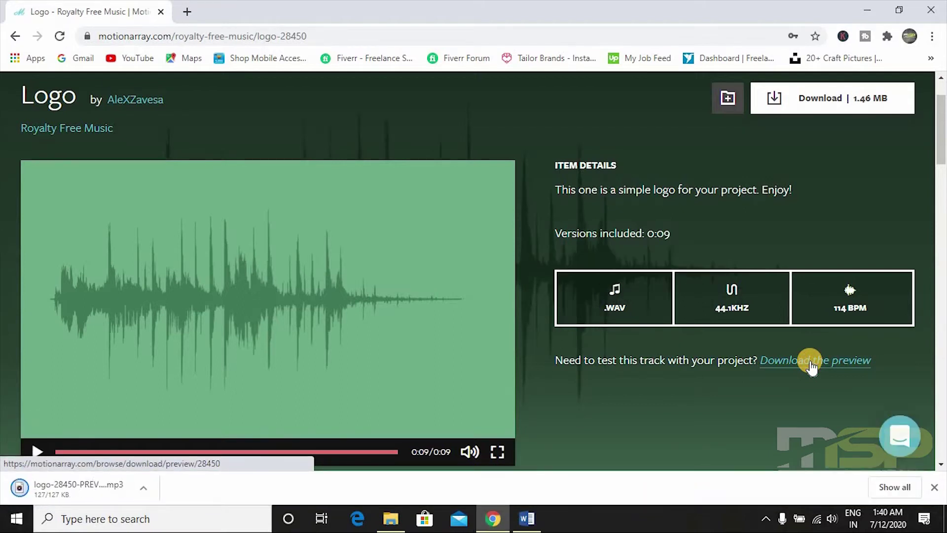
- Try to download the full Logo music track and cancel out of the subscription offer
scroll(827, 332, up, 1)
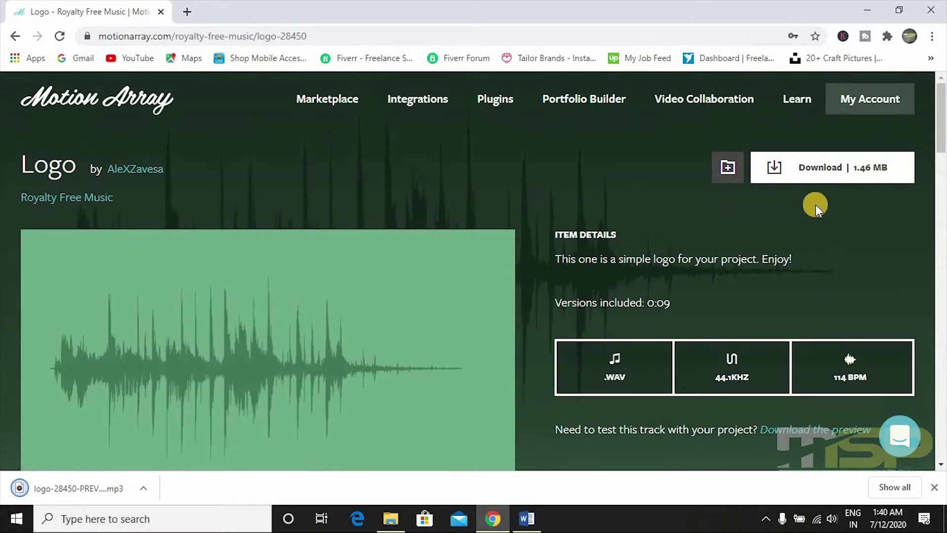
click(813, 170)
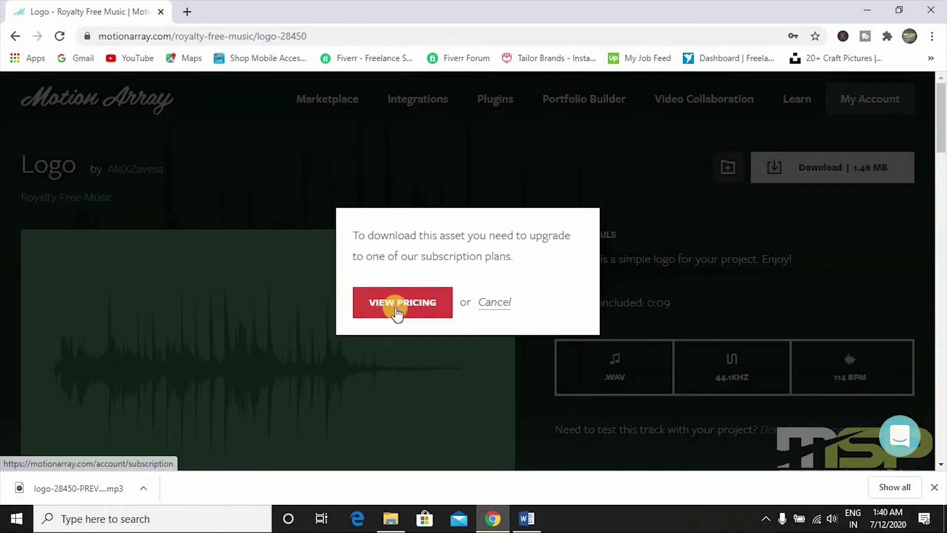
click(503, 301)
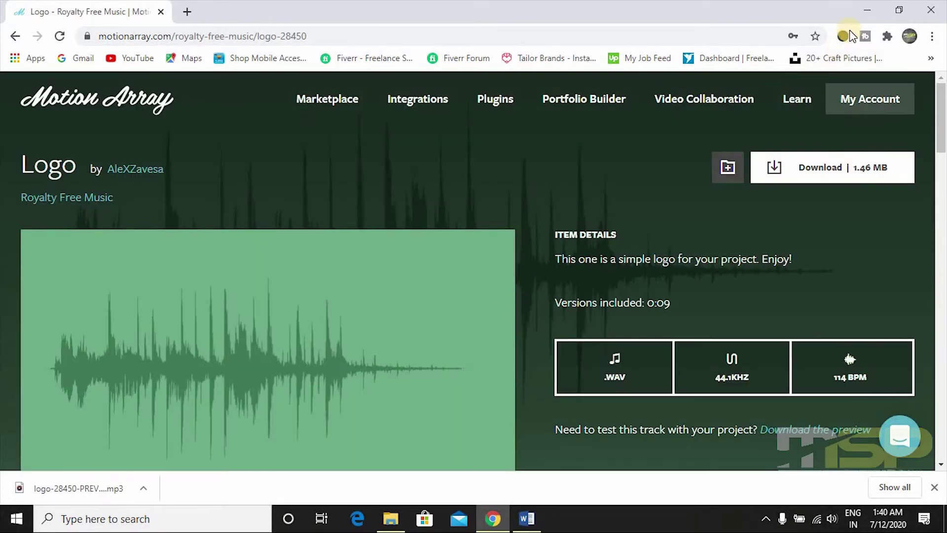
- Locate the downloaded Simple-logo-245981.zip in its folder and extract it to a Simple-logo-245981 folder there
click(932, 37)
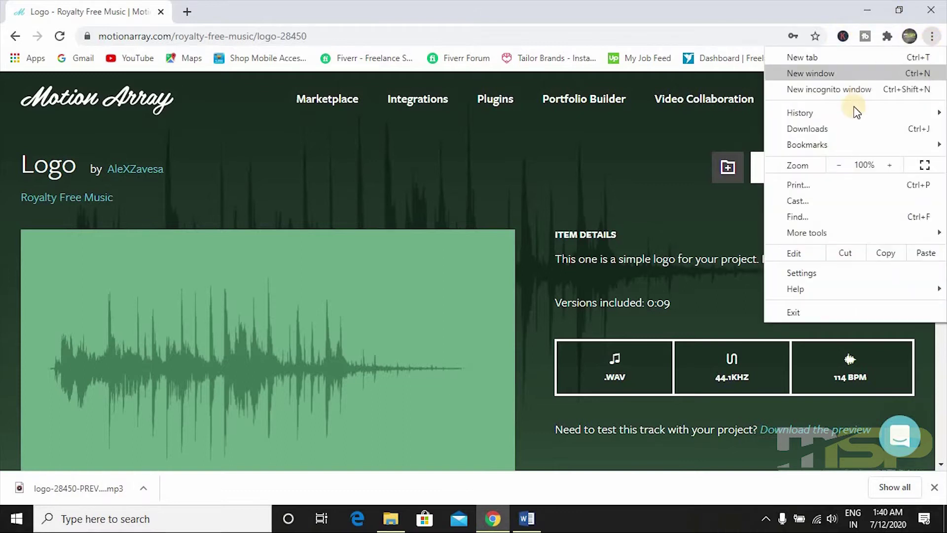
click(845, 128)
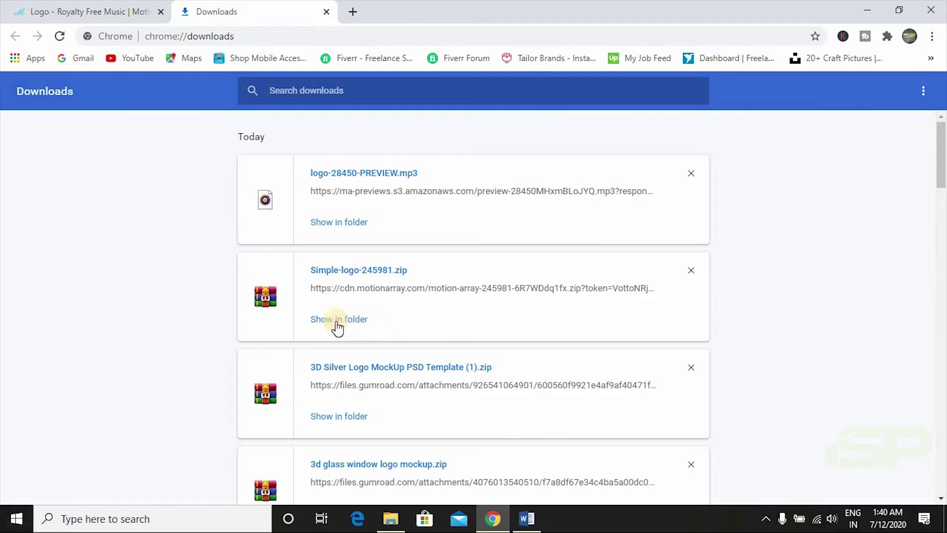
click(336, 320)
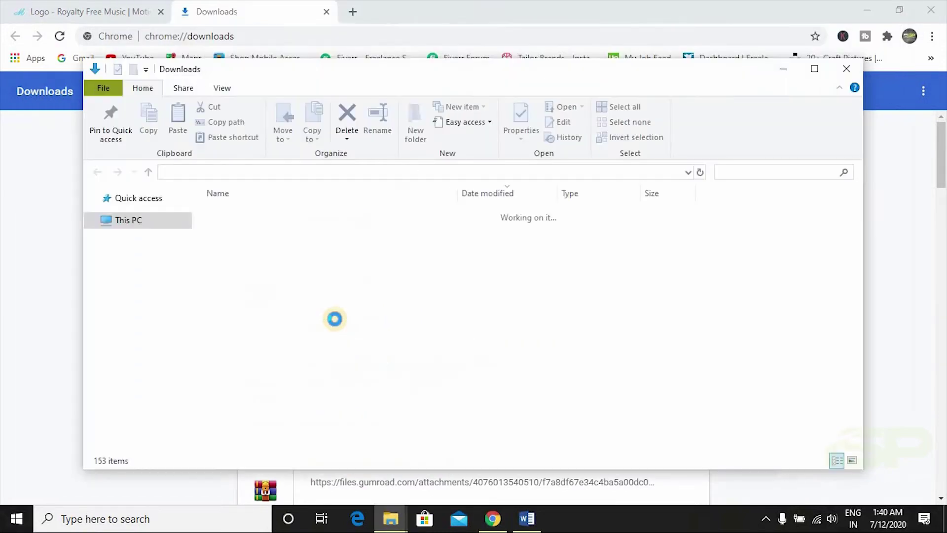
click(815, 68)
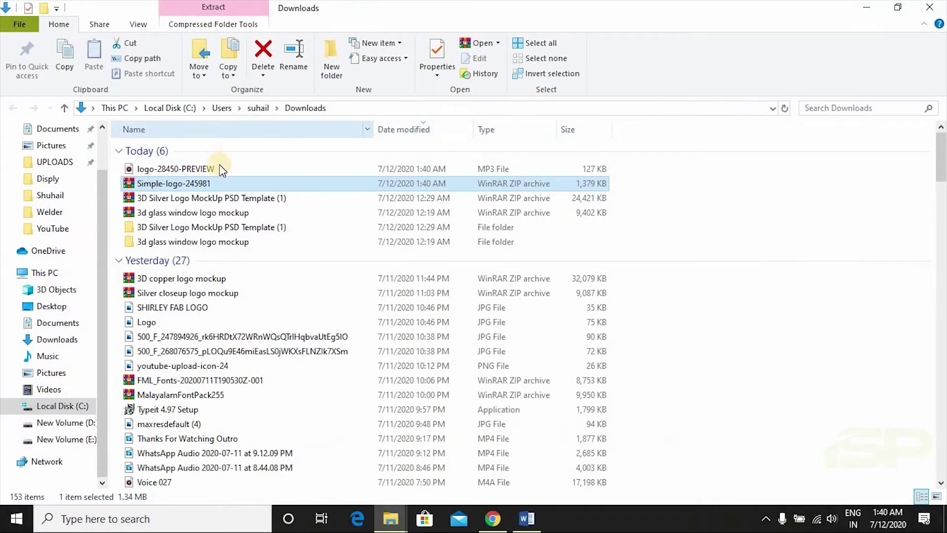
right_click(203, 183)
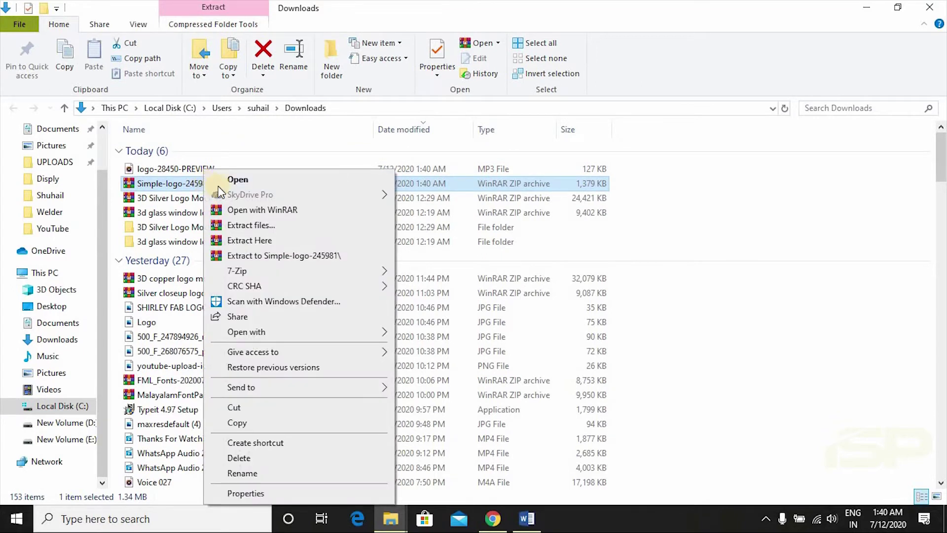
click(256, 226)
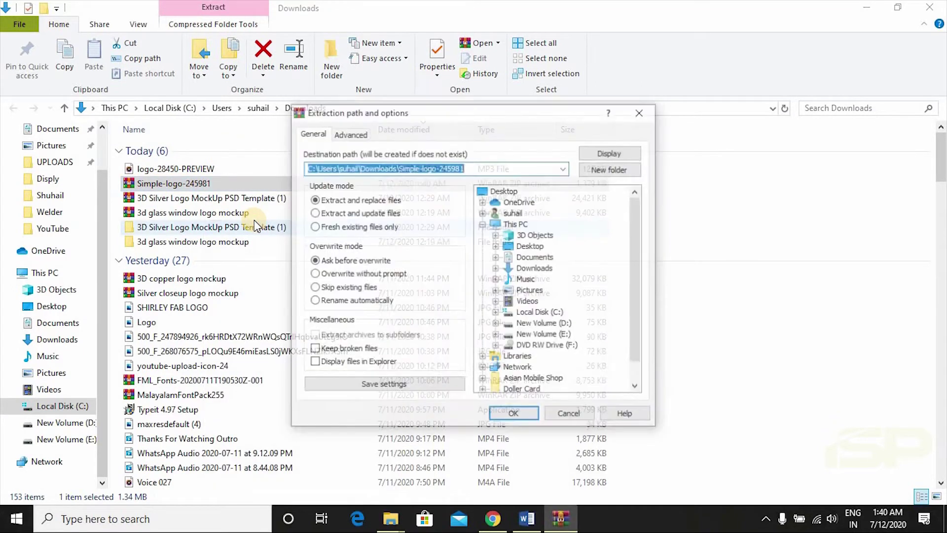
click(523, 413)
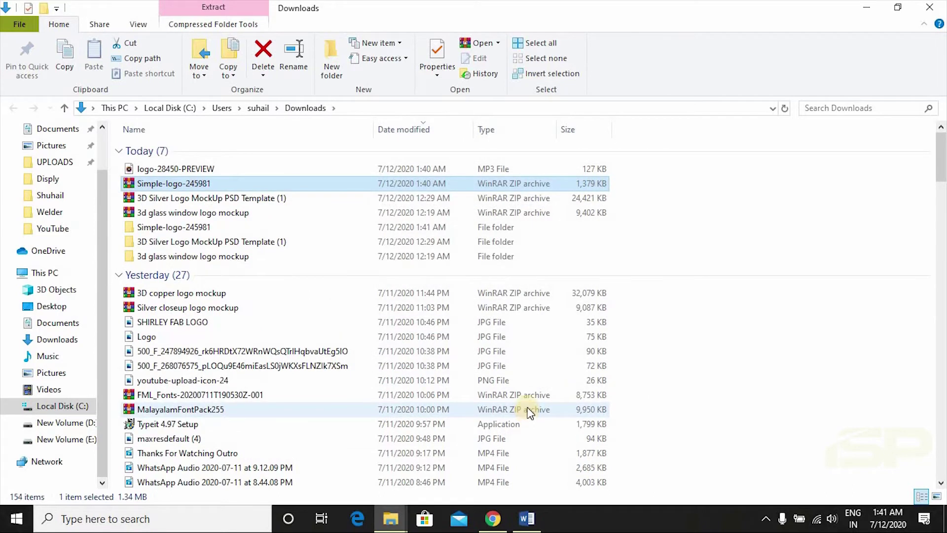
- Open the Fonts folder inside the extracted Simple-logo-245981 folder and follow its link to the Nexa font page
double_click(197, 228)
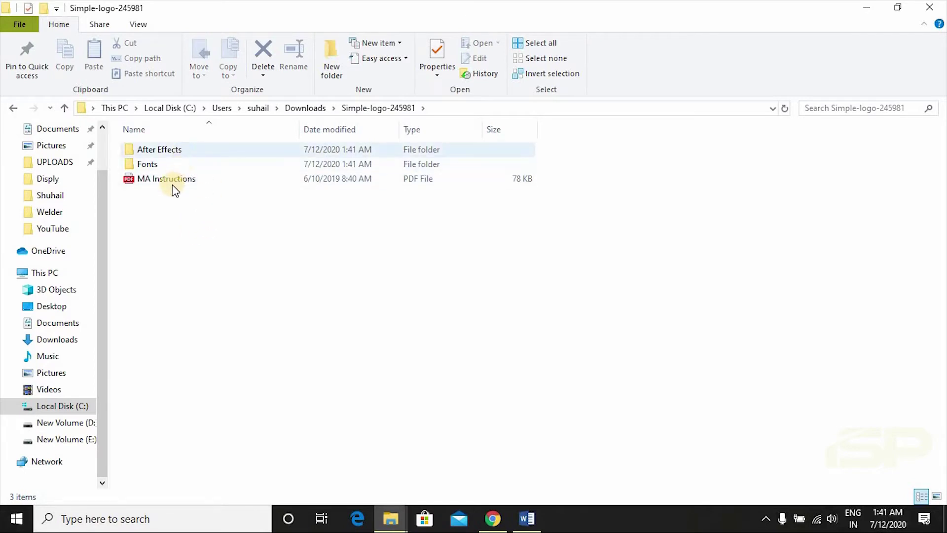
double_click(191, 163)
double_click(174, 155)
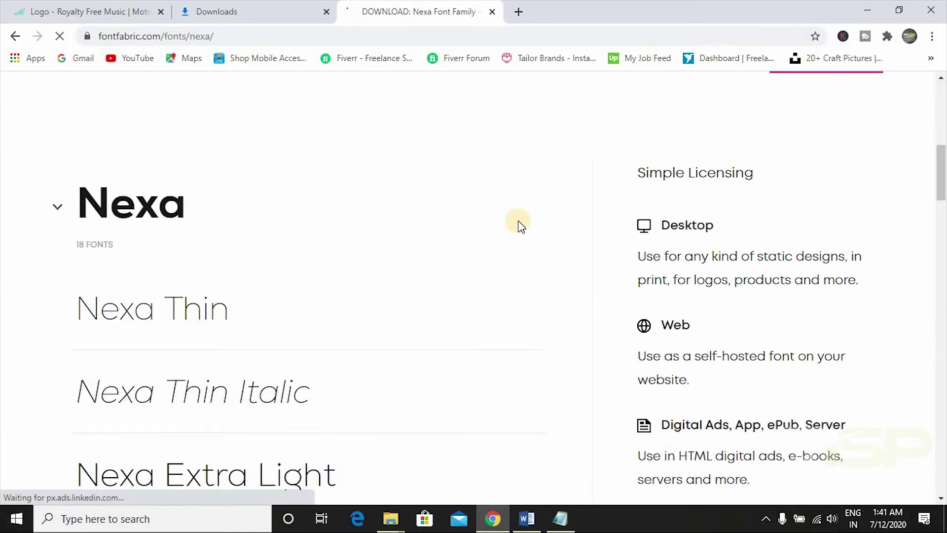
- Download the free Nexa font from Fontfabric, then close its opened archive and the font page
scroll(521, 224, down, 3)
scroll(519, 223, down, 3)
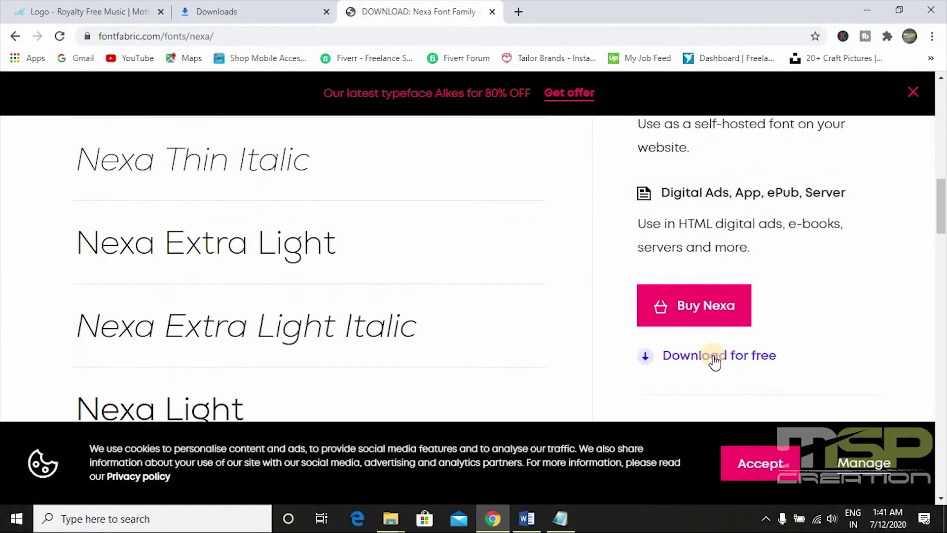
click(714, 358)
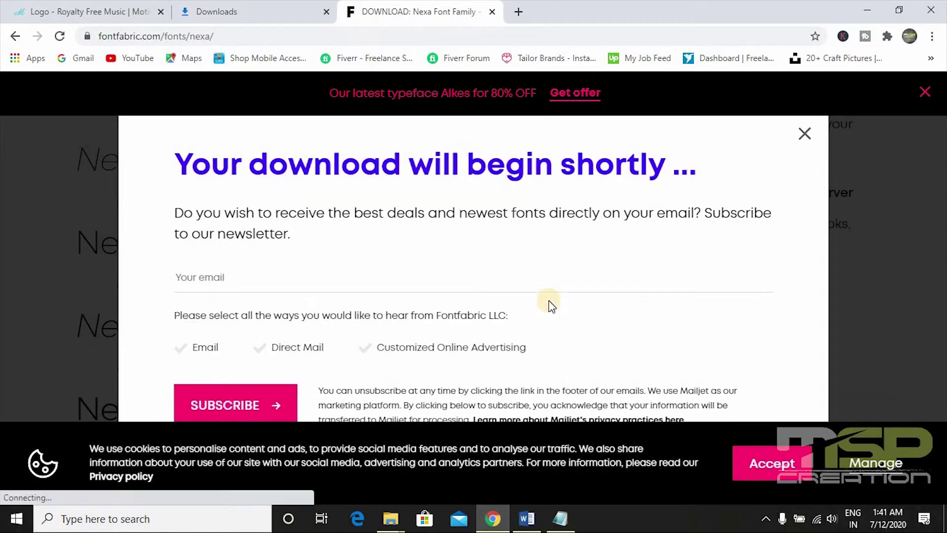
click(231, 287)
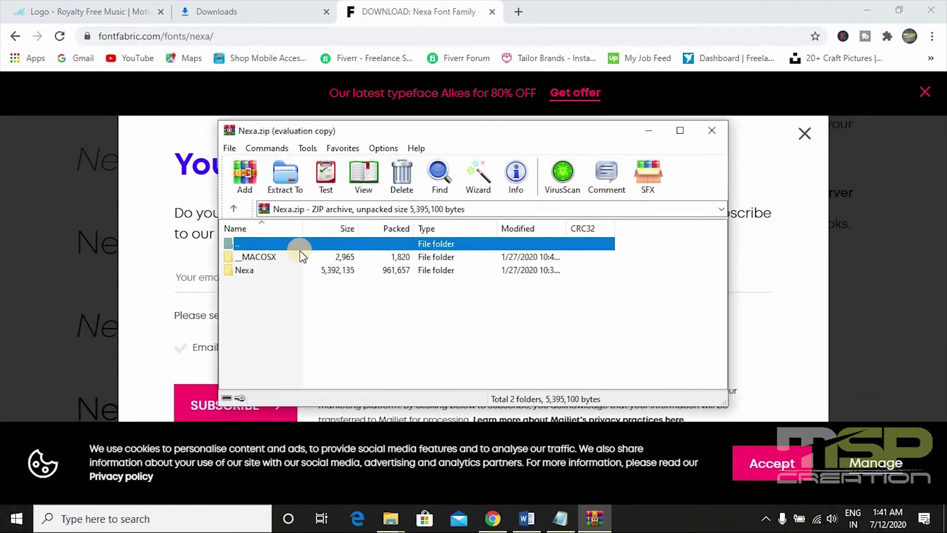
click(706, 129)
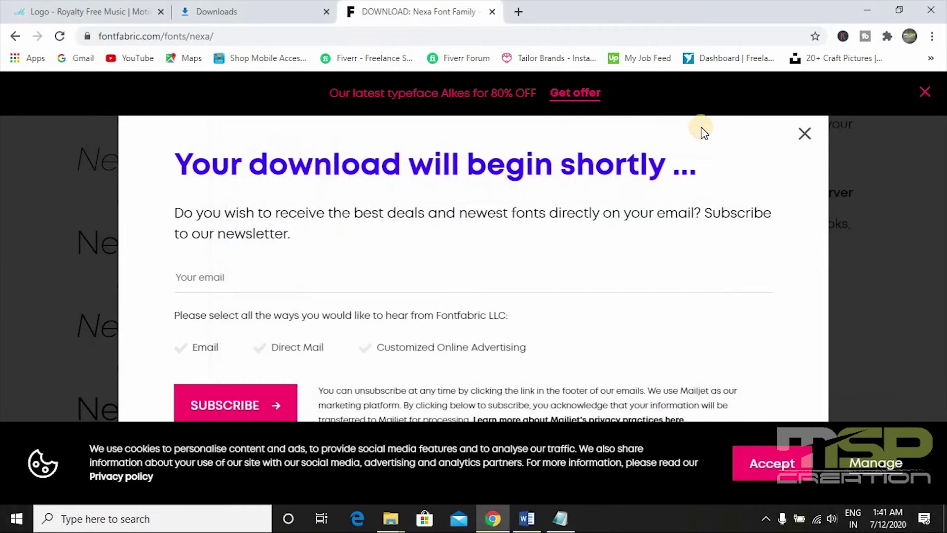
click(493, 11)
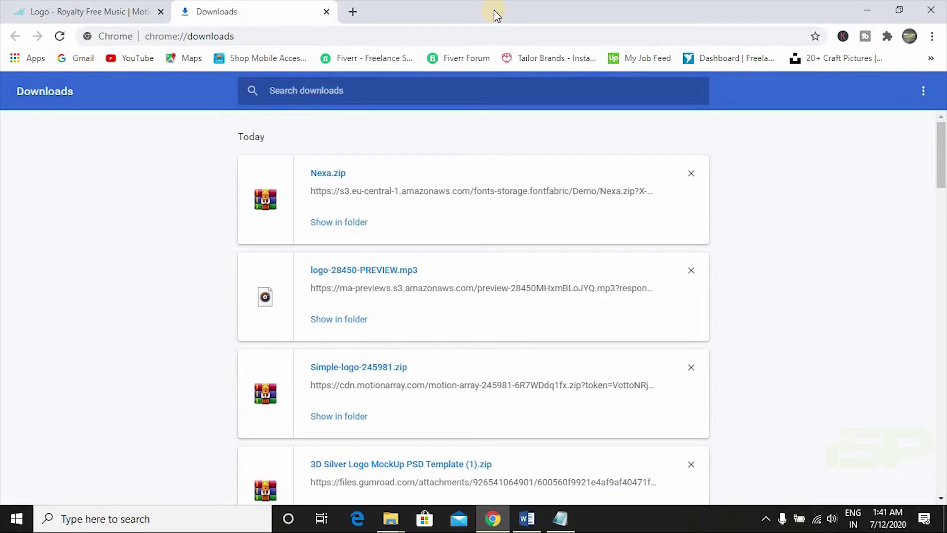
- Show the downloaded Nexa.zip in its folder and extract it to a Nexa folder in Downloads
click(335, 226)
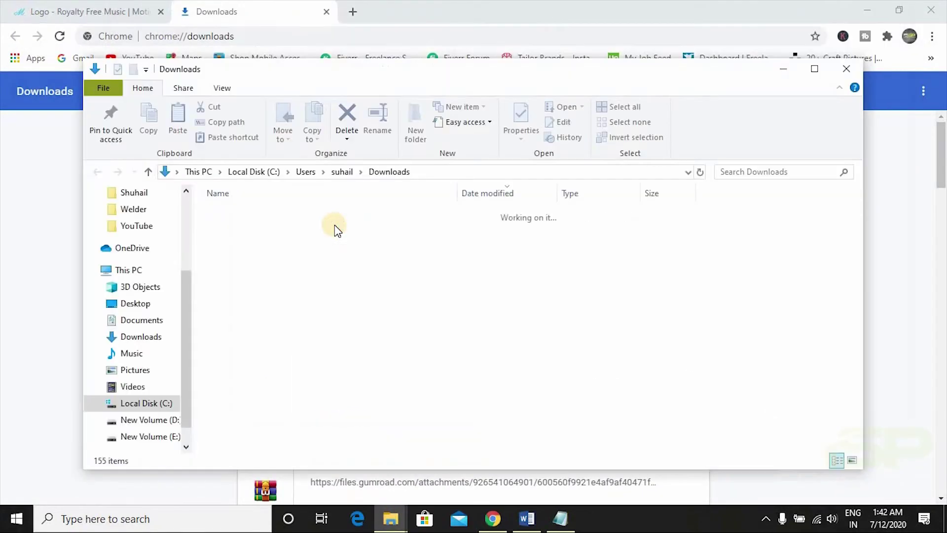
right_click(318, 233)
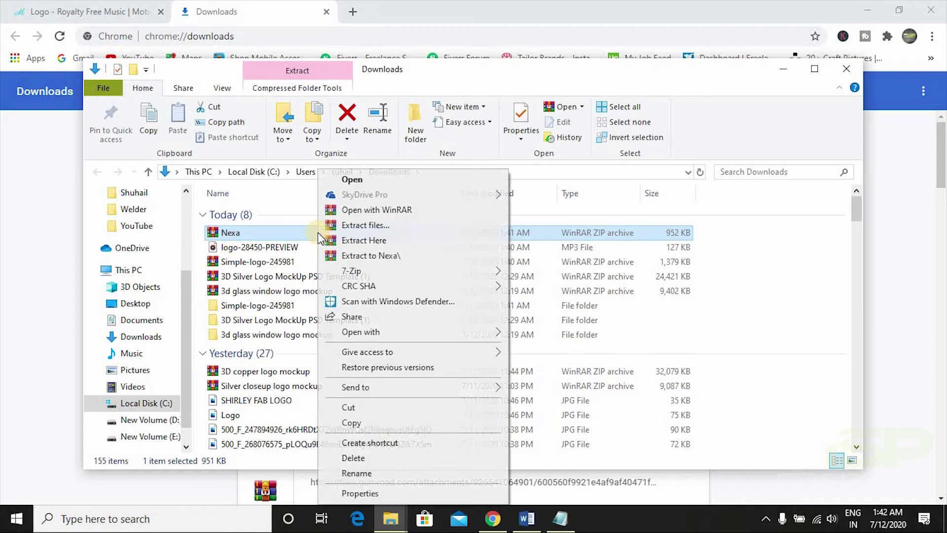
click(385, 229)
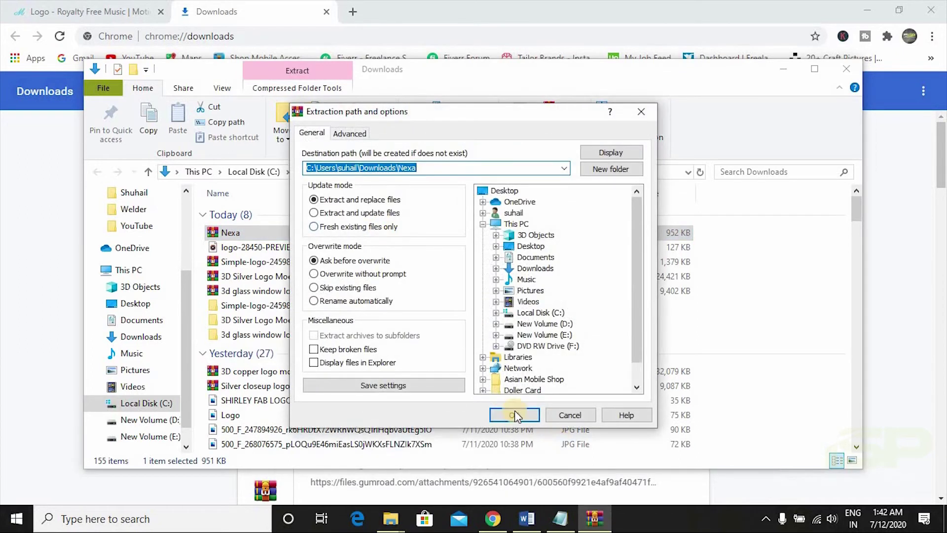
click(514, 415)
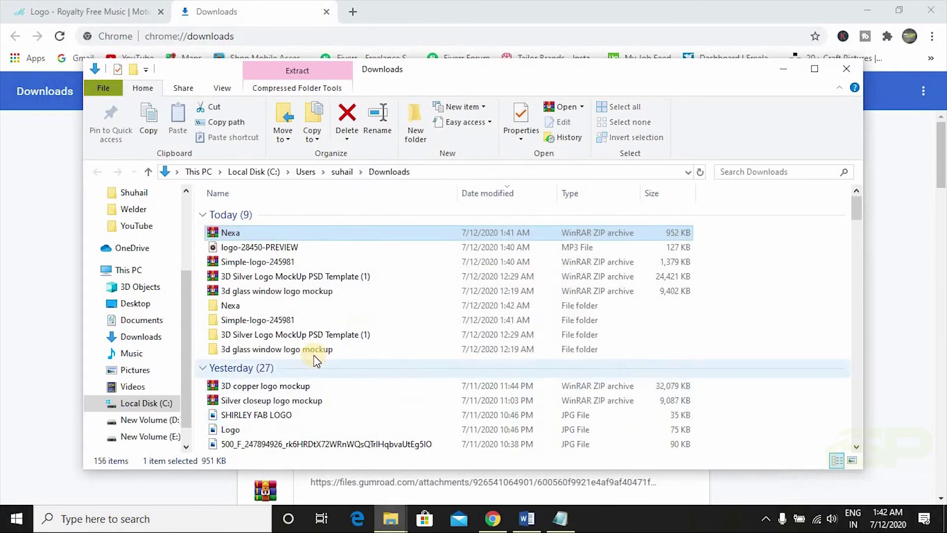
- Open the Nexa_V1_2012 folder under the extracted Nexa files and select the Nexa Bold and Nexa Light font files
double_click(247, 307)
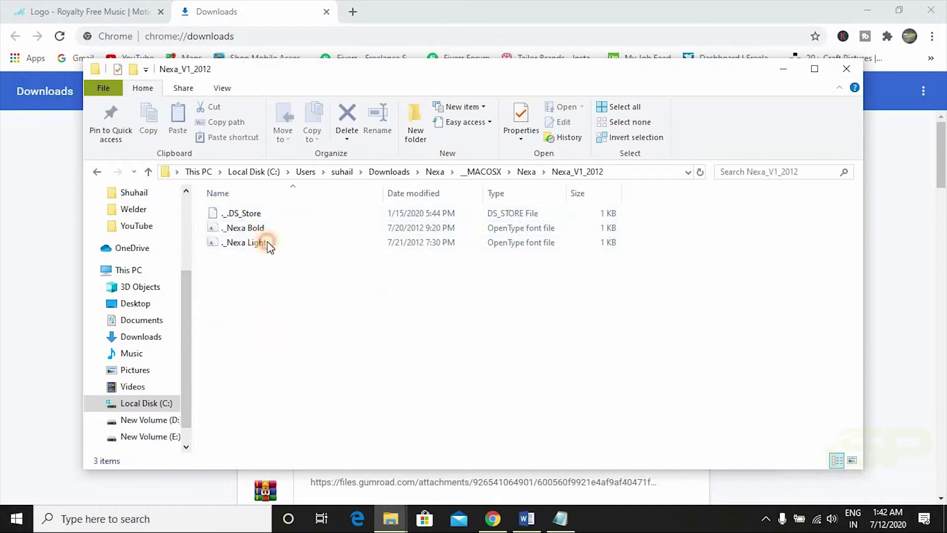
drag(270, 246, 264, 228)
right_click(264, 227)
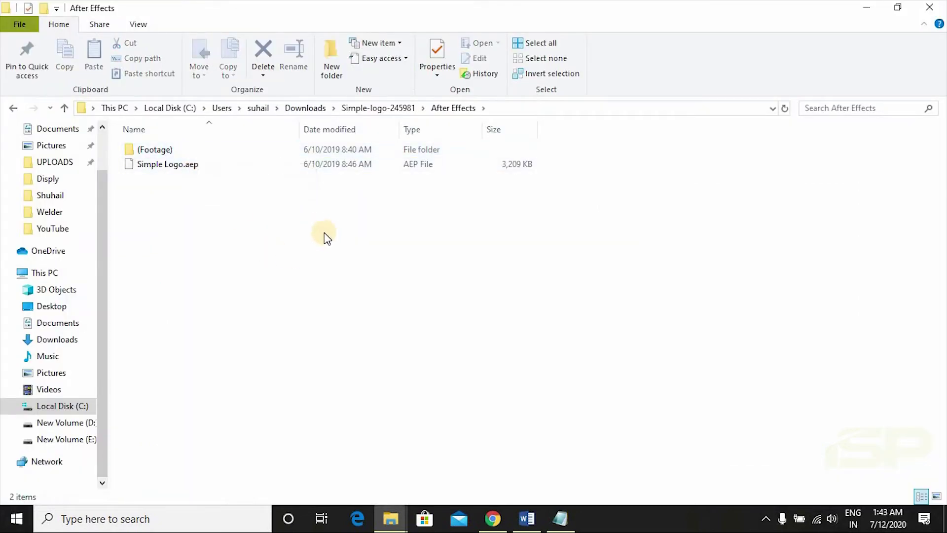
- Launch Adobe After Effects CS6 and open the Simple Logo.aep project from the extracted template
click(327, 166)
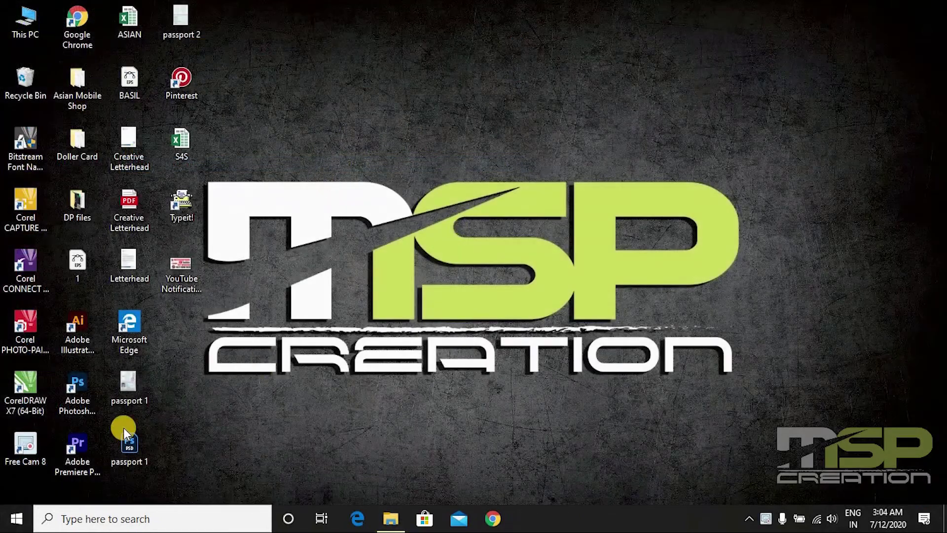
click(14, 523)
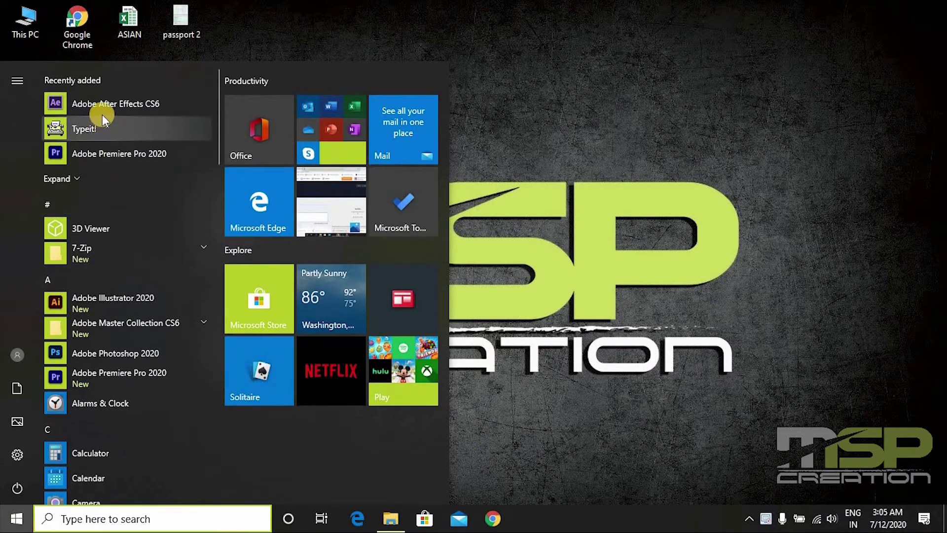
click(111, 97)
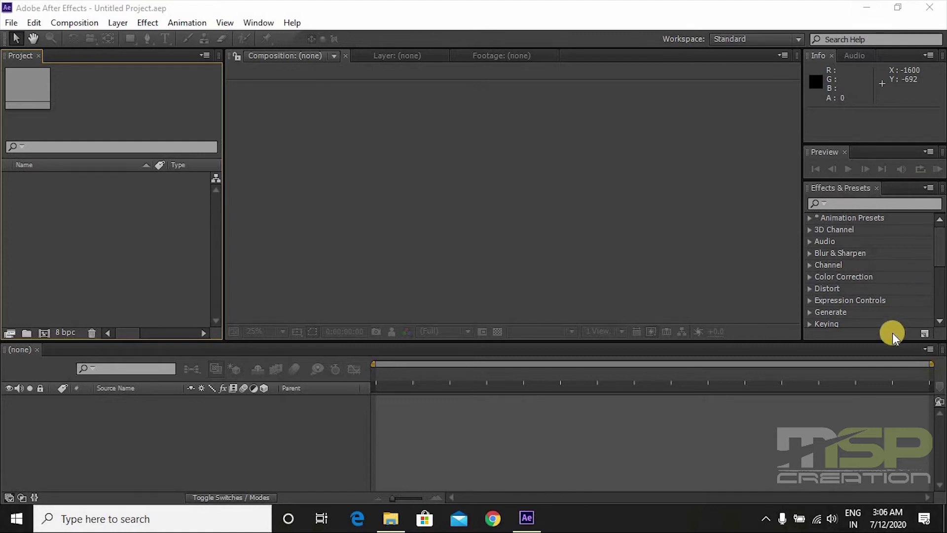
click(11, 22)
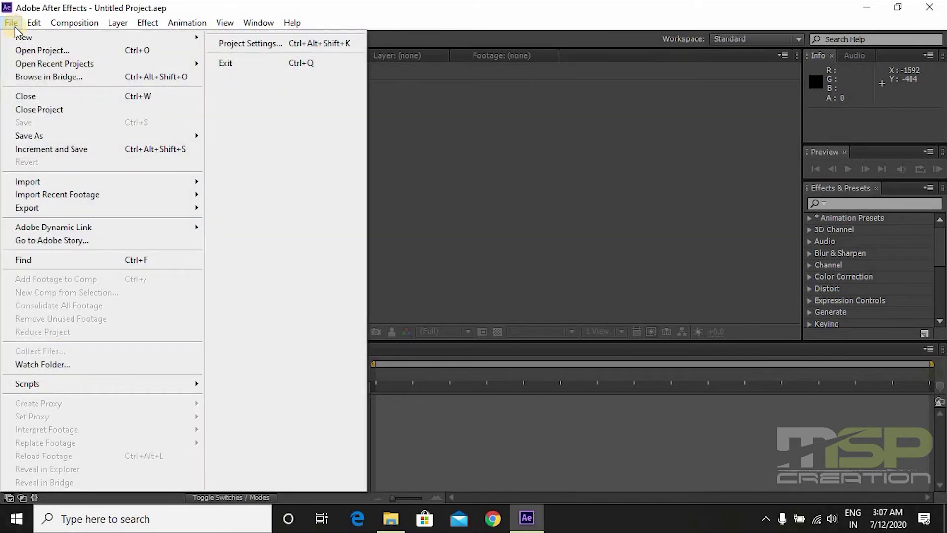
click(31, 52)
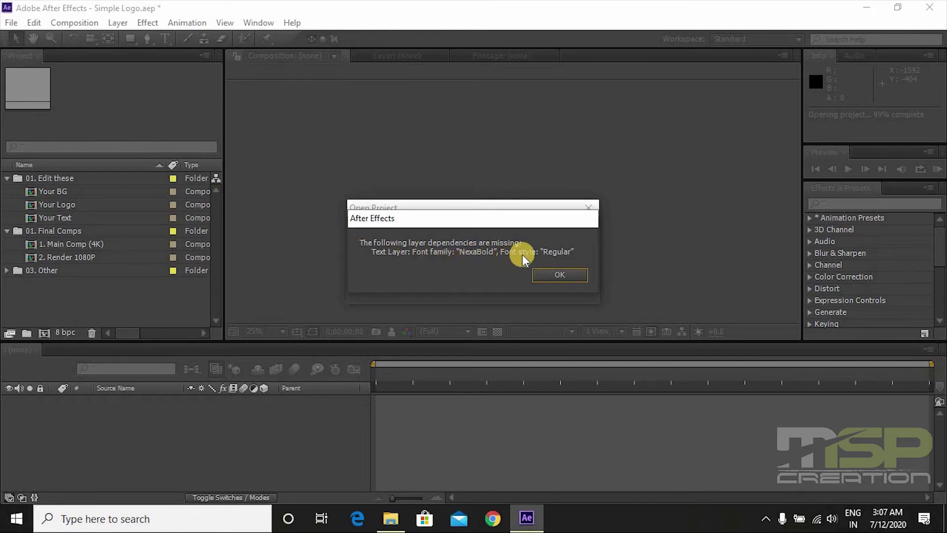
click(561, 274)
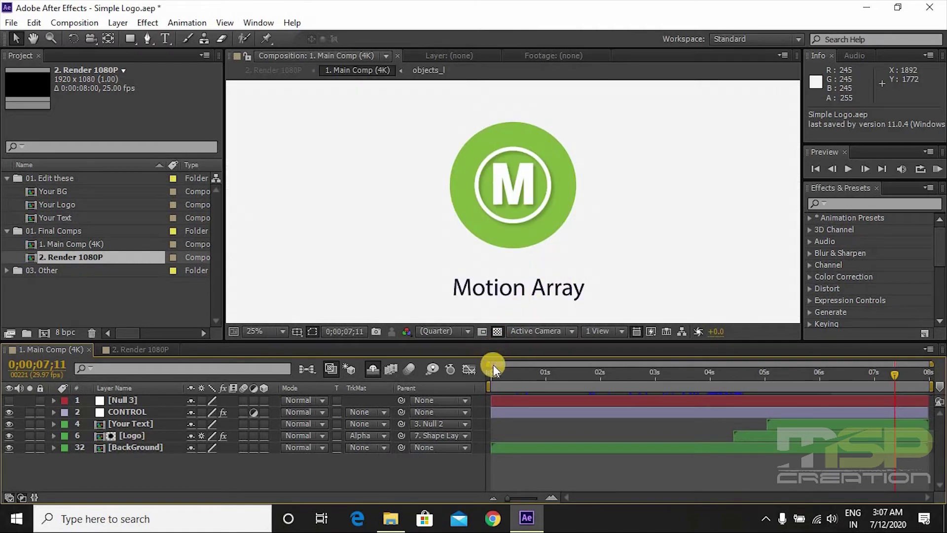
- Play the 1. Main Comp (4K) animation and open the Your Logo composition
key(space)
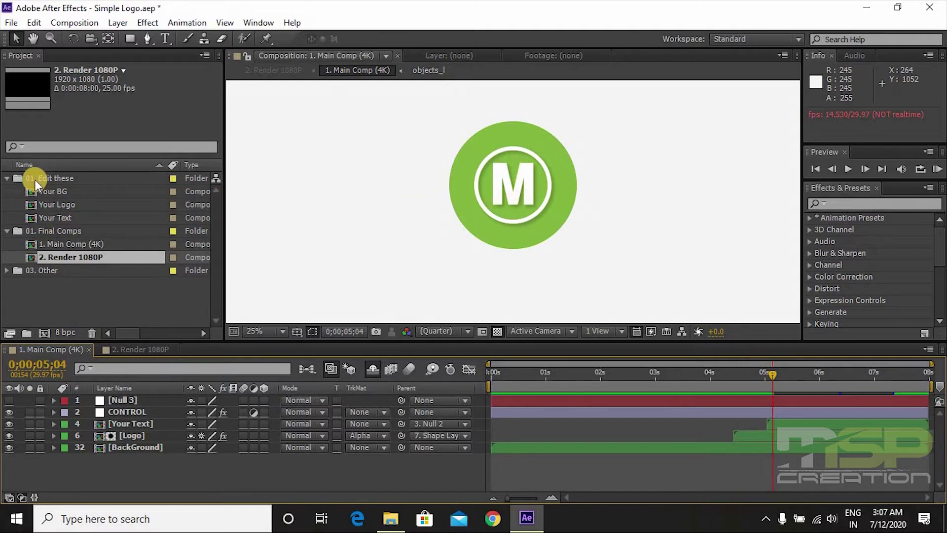
click(57, 203)
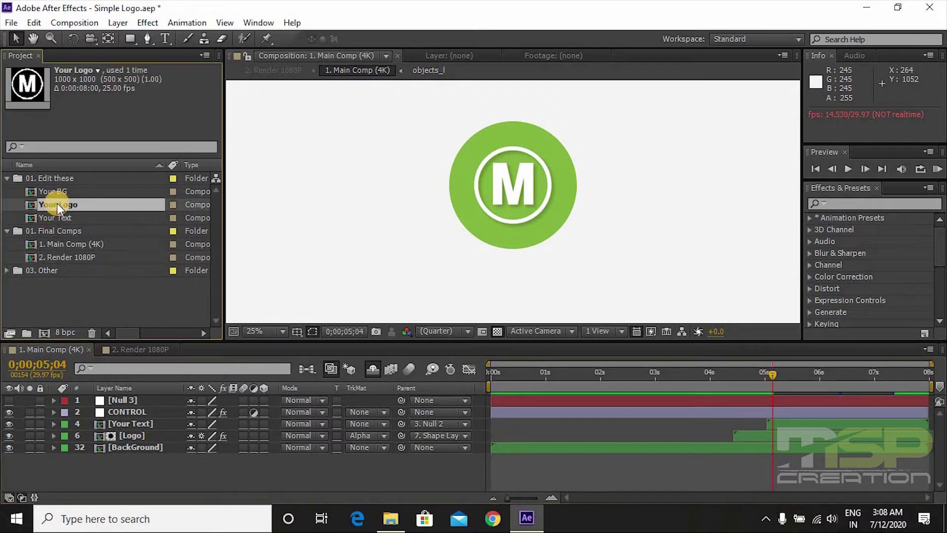
double_click(57, 203)
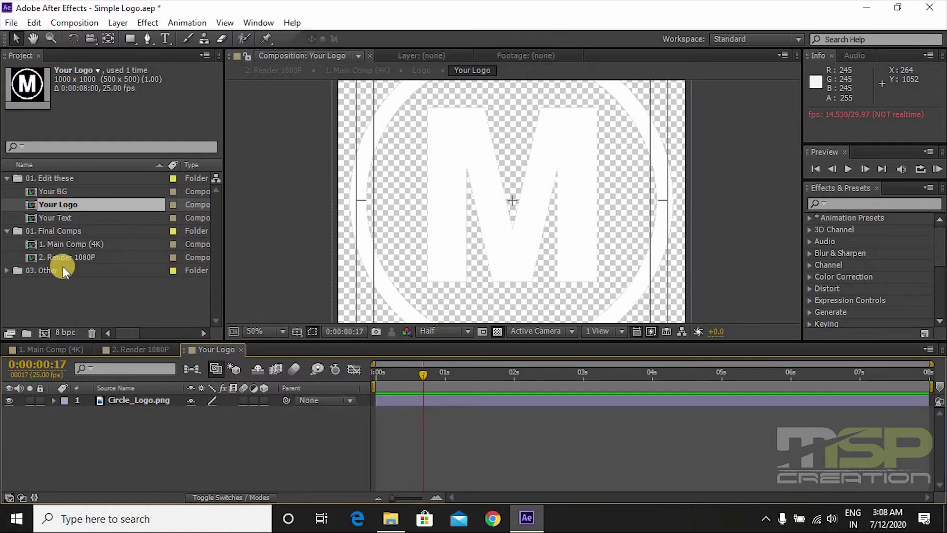
- Import the LOGO 2.png image from the shadiya folder into the project
double_click(102, 291)
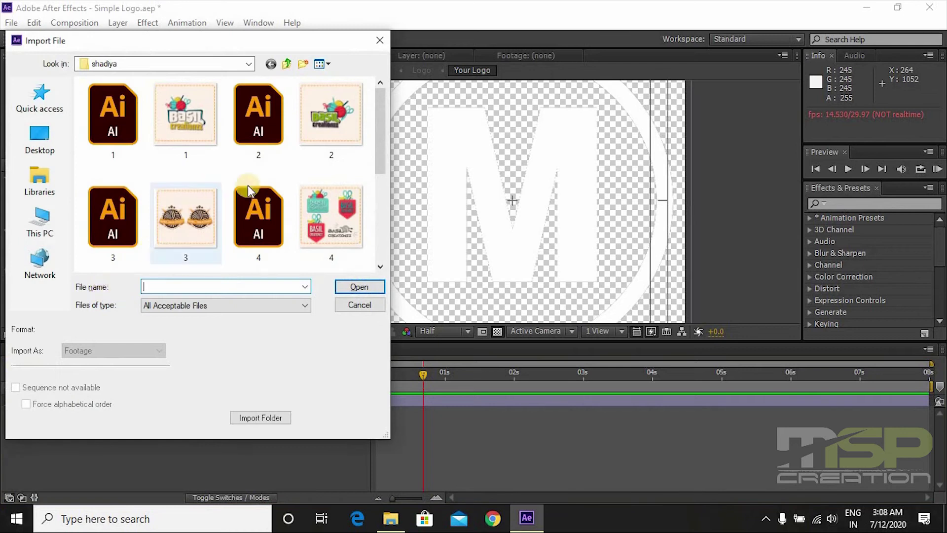
drag(381, 144, 362, 249)
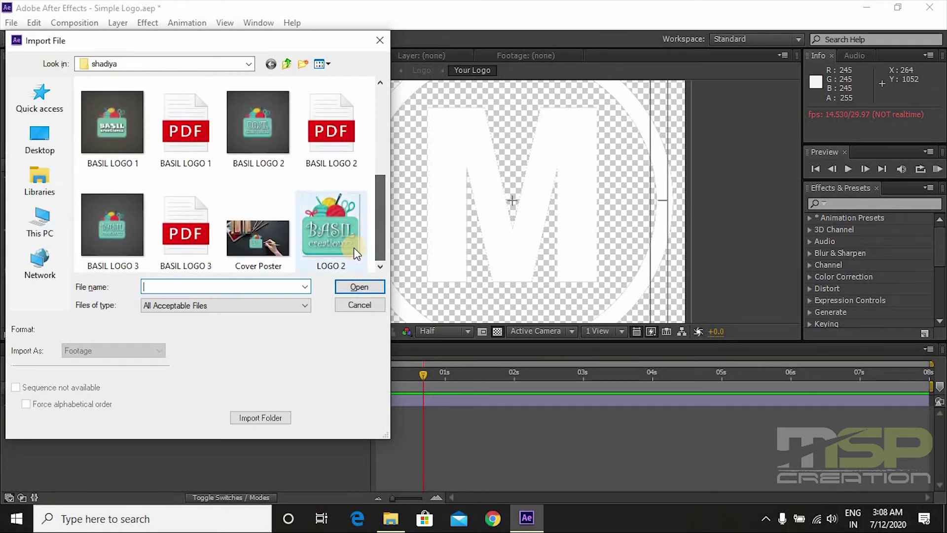
double_click(319, 215)
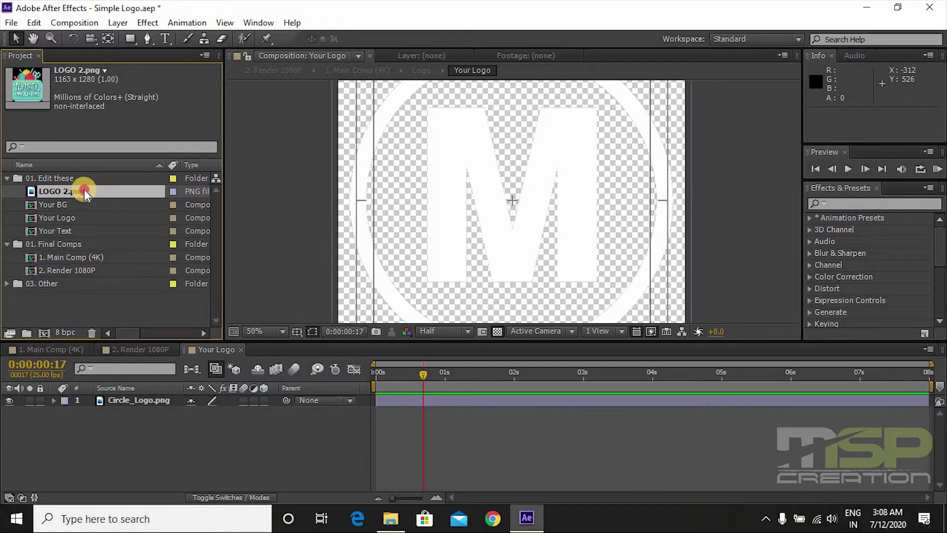
- Add LOGO 2.png above the Circle_Logo layer in the Your Logo composition and scale it proportionally to 77%
drag(84, 188, 130, 396)
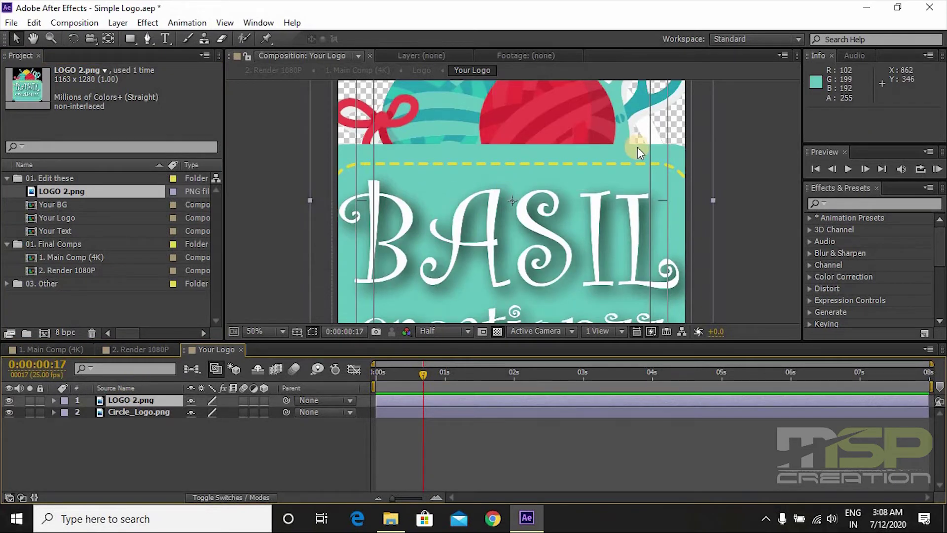
key(comma)
key(comma)
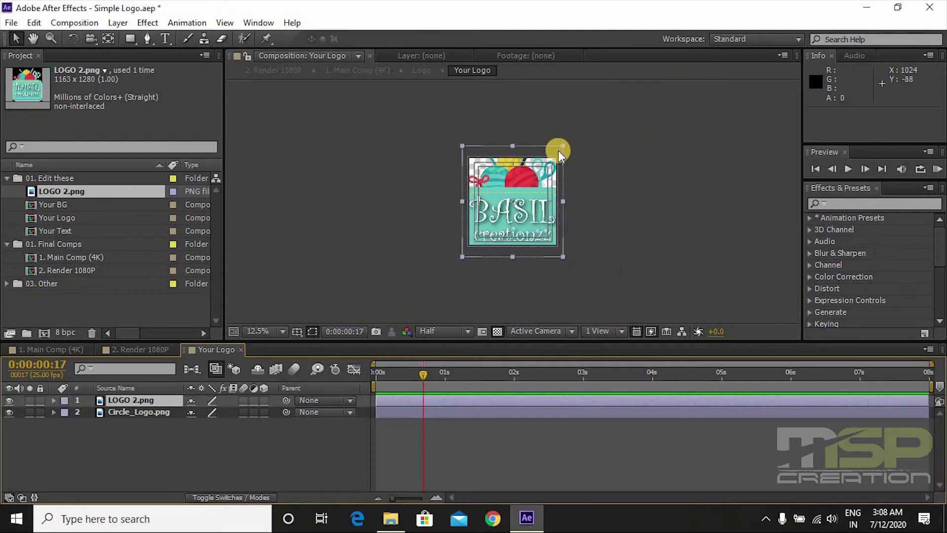
key(period)
key(period)
key(period)
key(comma)
key(comma)
key(comma)
key(period)
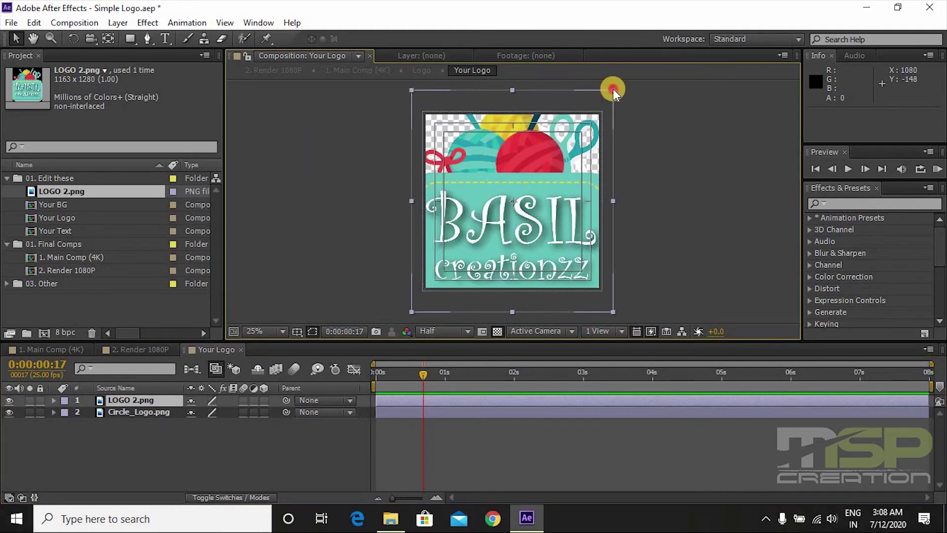
drag(614, 89, 588, 130)
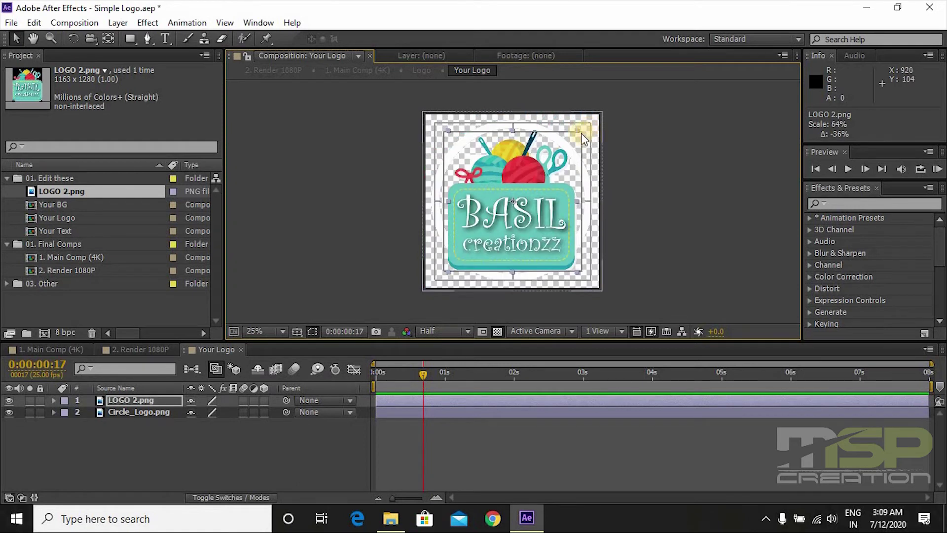
drag(582, 126, 596, 117)
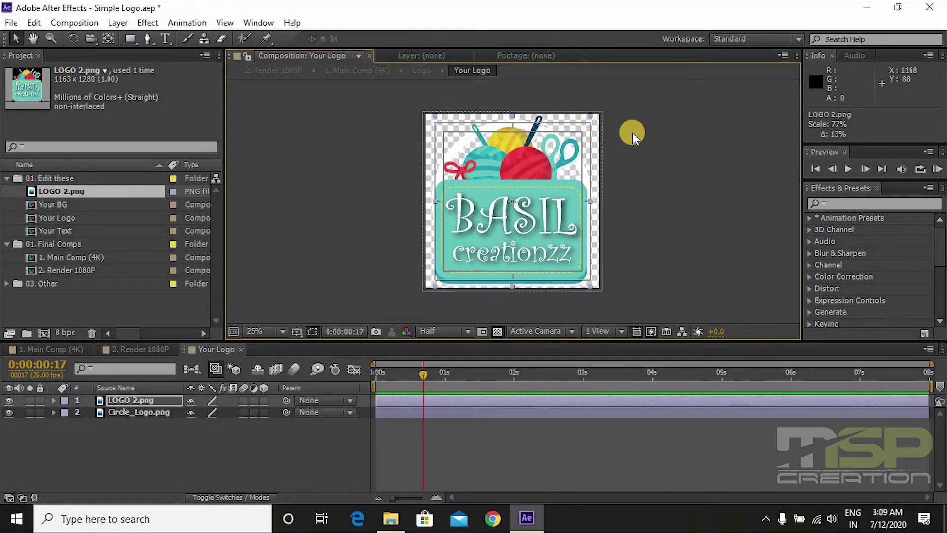
- Hide the Circle_Logo layer, and hide Adjustment Layer 2 in the Logo composition opened from 1. Main Comp (4K)
click(9, 412)
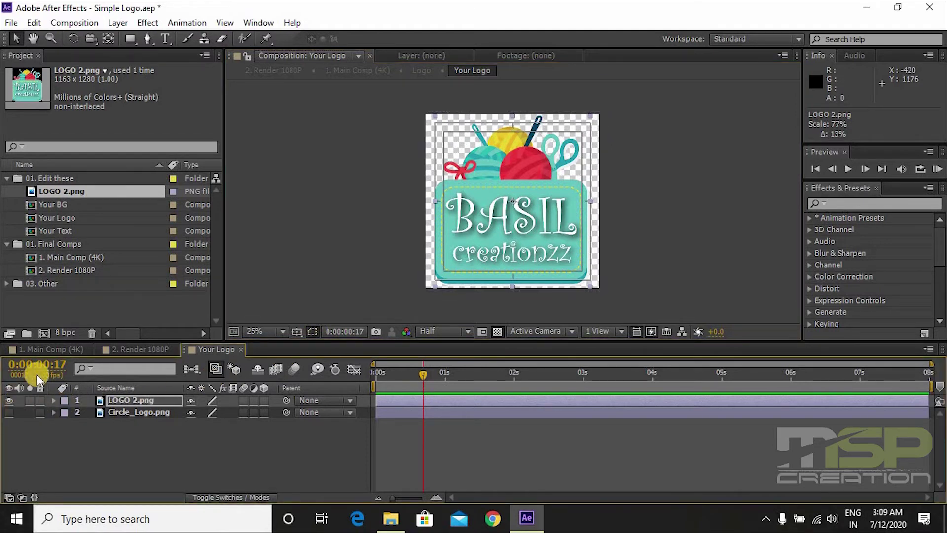
click(51, 352)
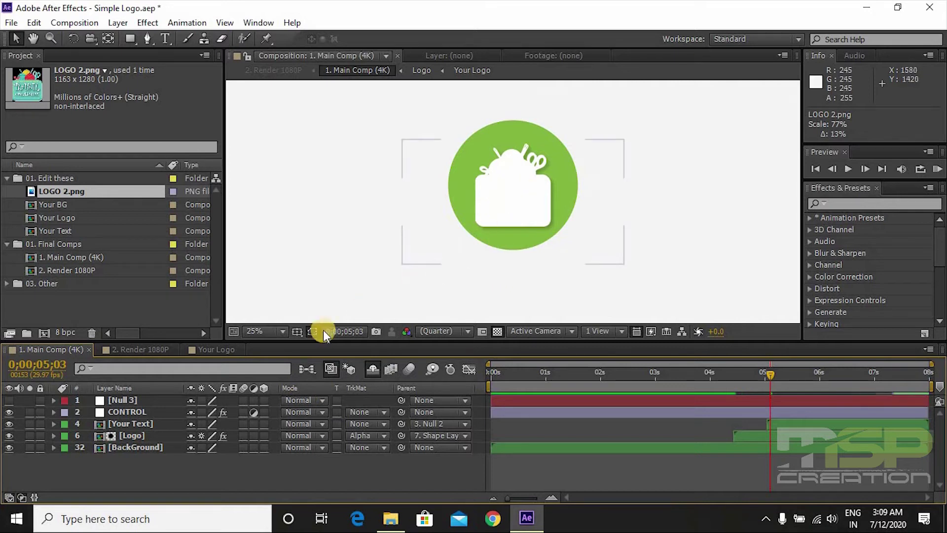
double_click(131, 437)
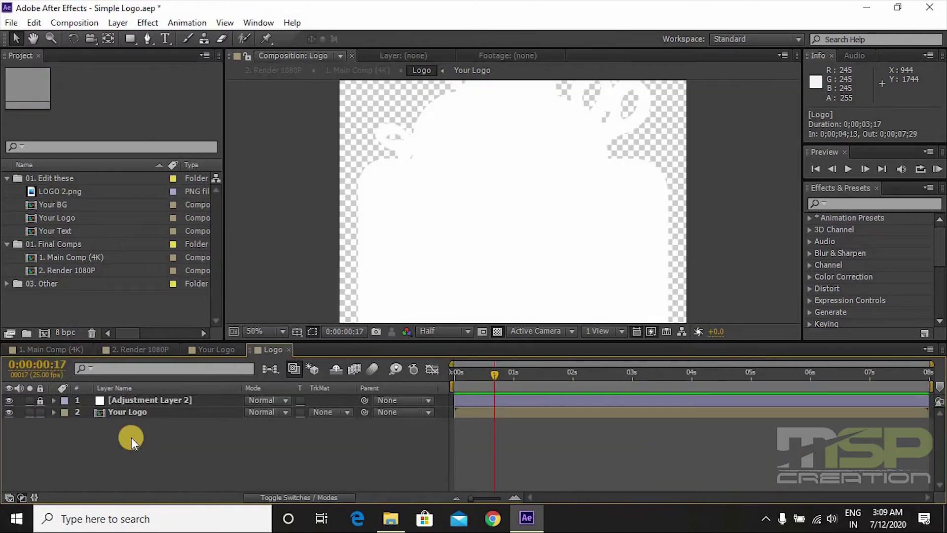
click(9, 401)
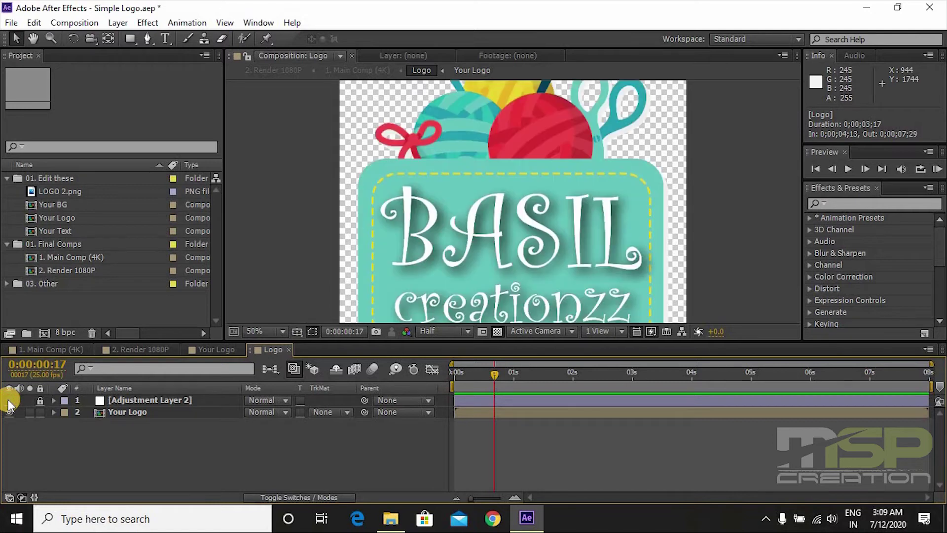
- Play the 1. Main Comp (4K) animation from the first frame to check the new logo
click(49, 348)
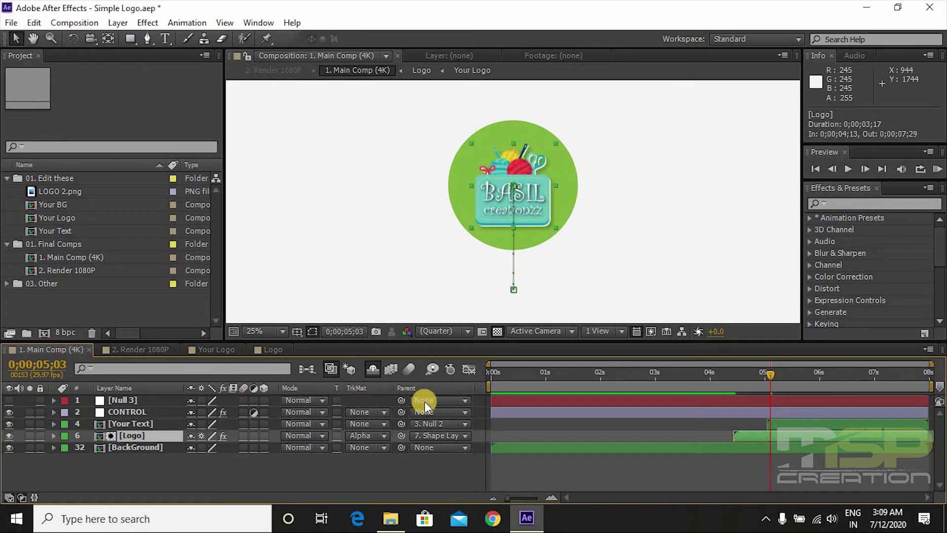
drag(773, 371, 469, 374)
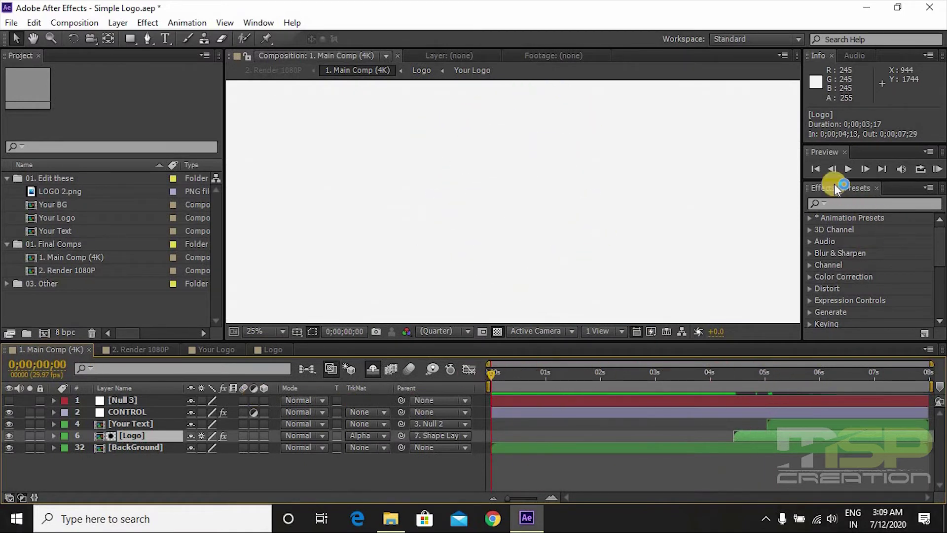
click(817, 167)
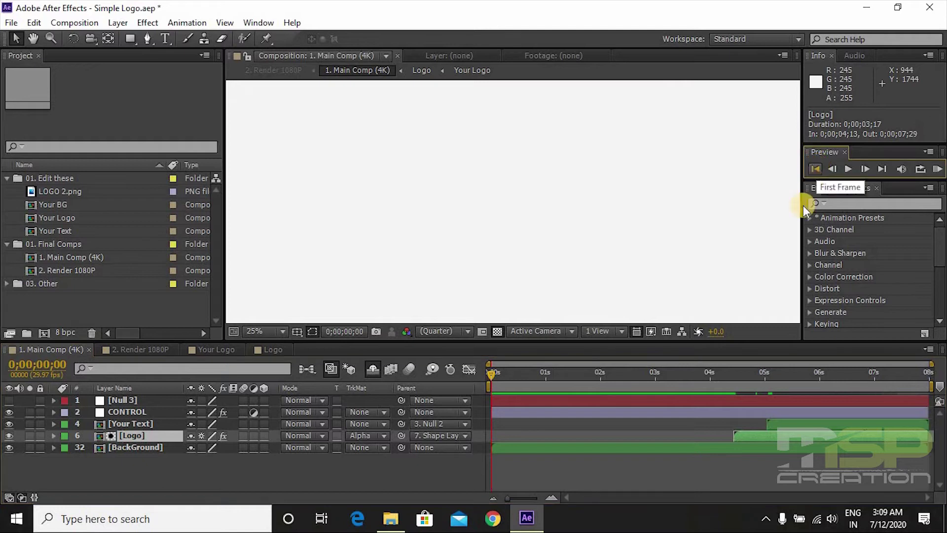
key(space)
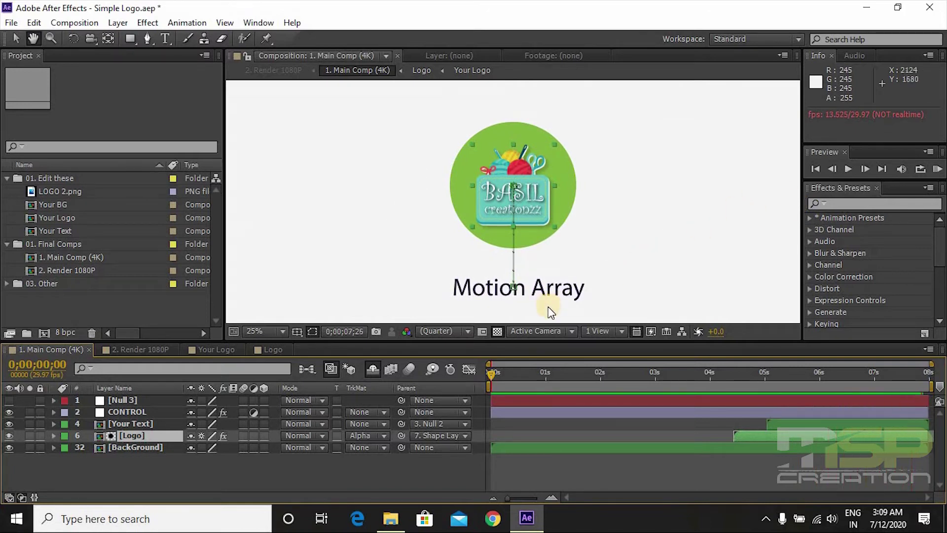
key(space)
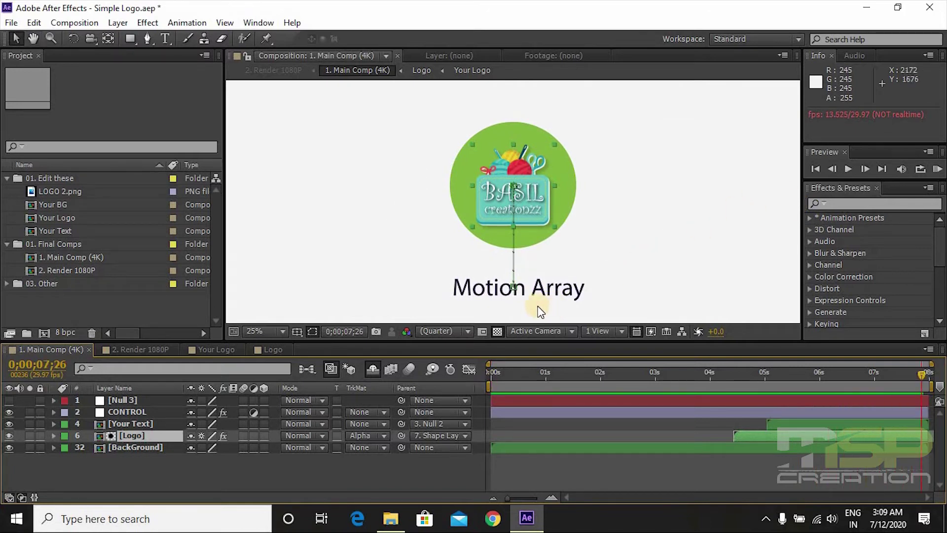
- Open the Your Text composition and replace the Motion Array text with BASIL CREATIONZZ
click(99, 234)
double_click(102, 233)
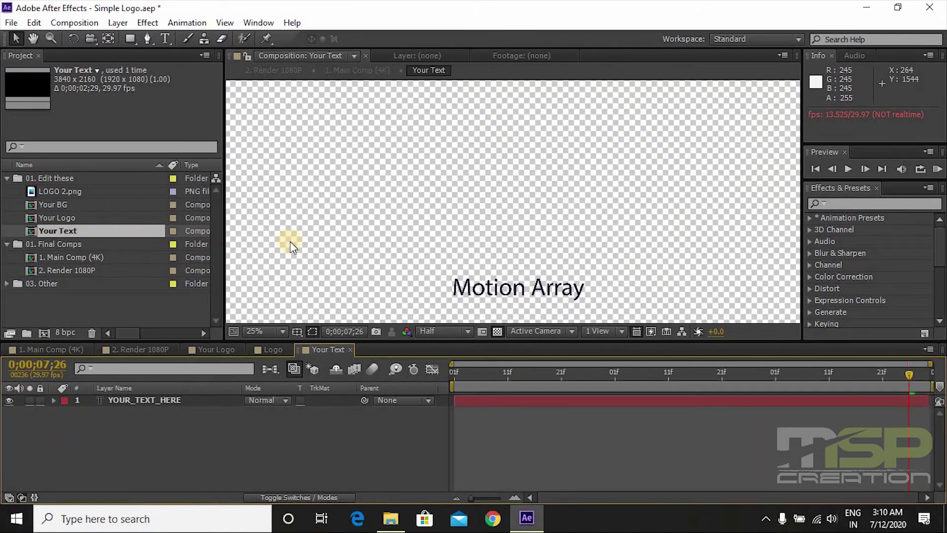
click(506, 289)
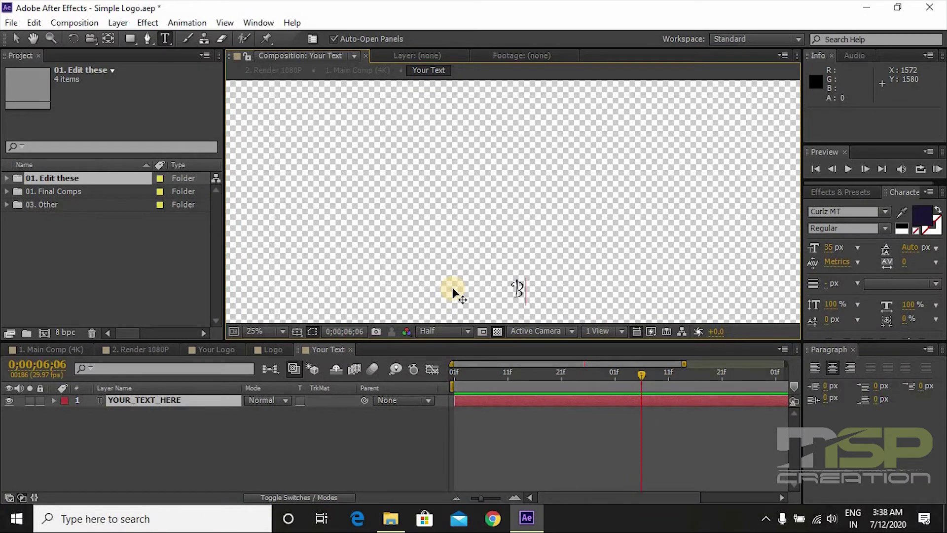
text(ASIL)
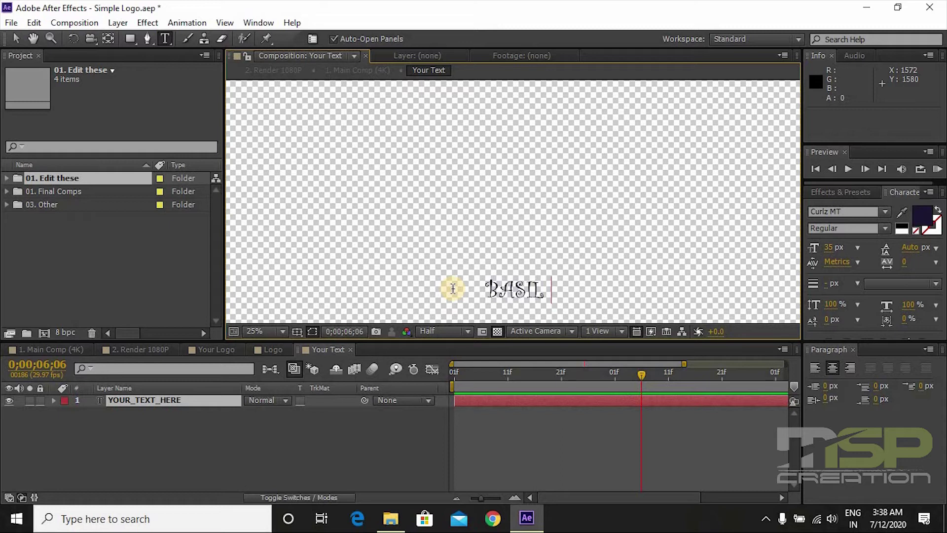
text( CREA)
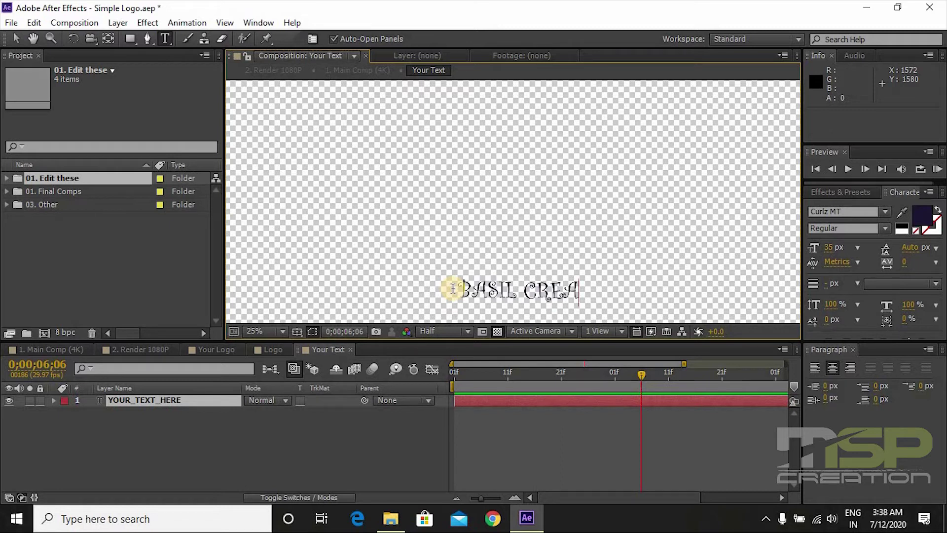
text(TION)
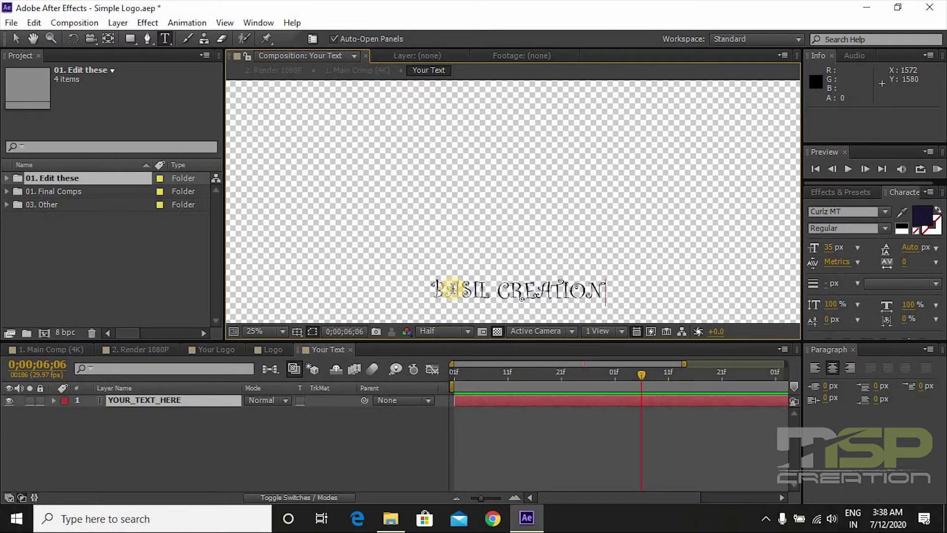
text(ZZ)
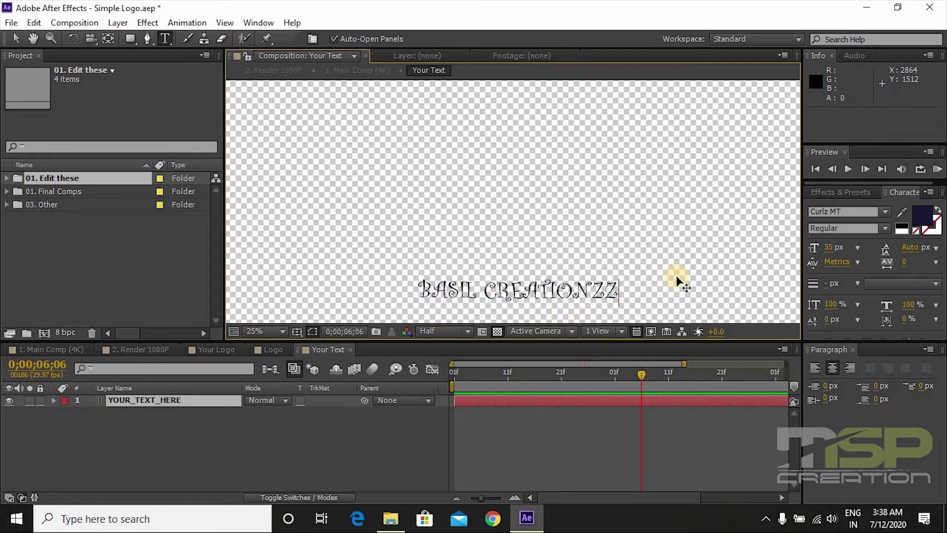
- Return to 1. Main Comp (4K) and play it from the start to check the new text
click(62, 353)
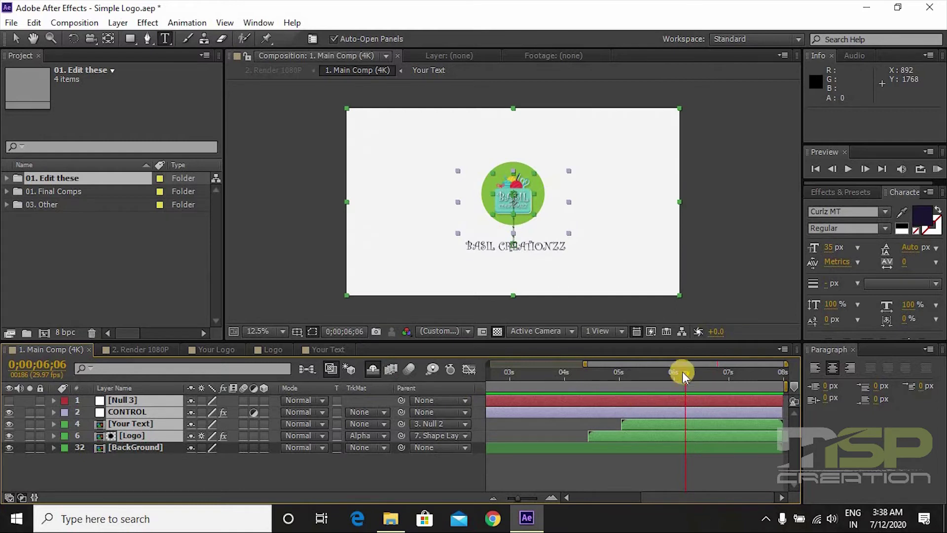
drag(685, 372, 424, 373)
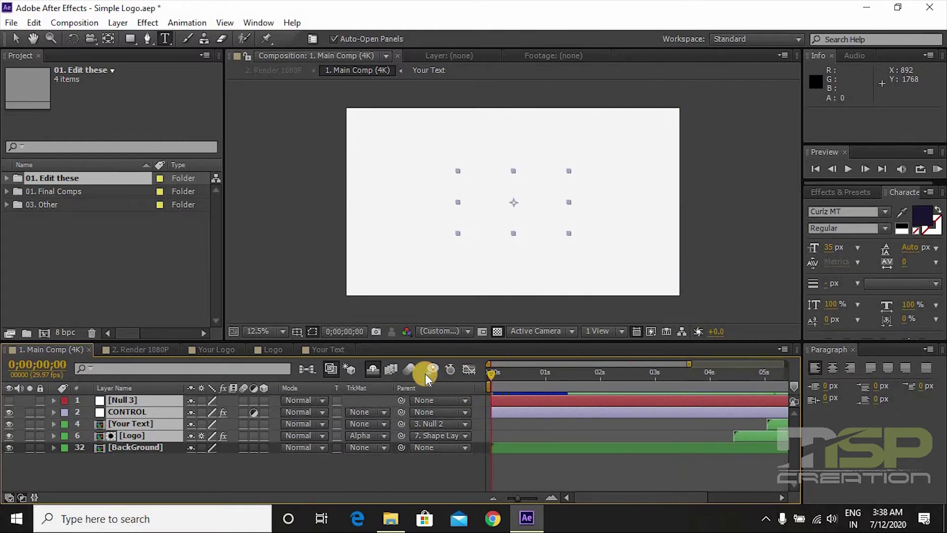
key(space)
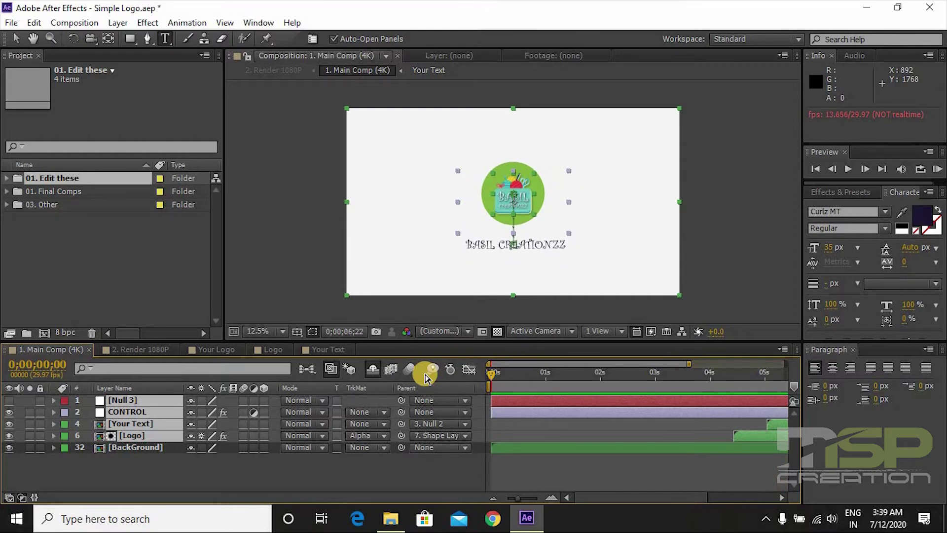
- Add 1. Main Comp (4K) to the render queue and set its output to an AVI file named Basil in the YouTube folder on drive D
click(73, 22)
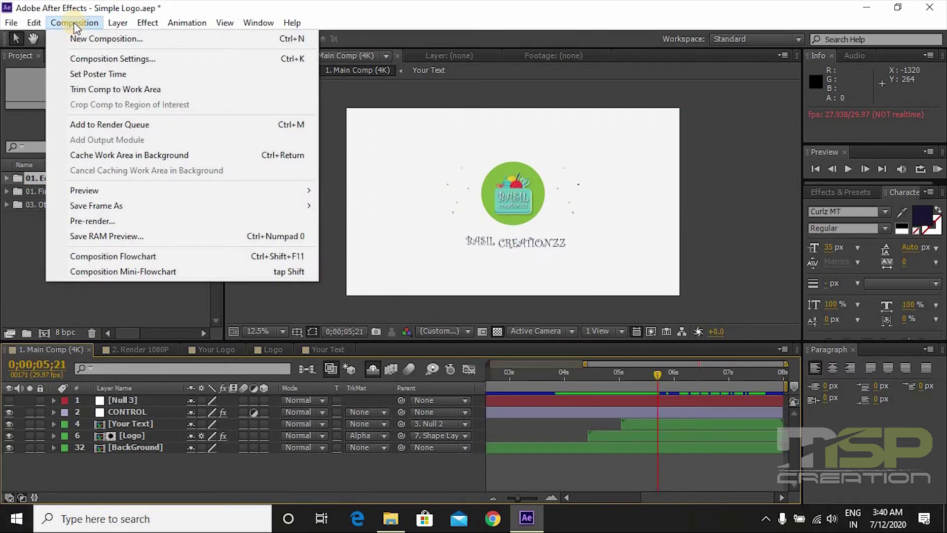
click(117, 124)
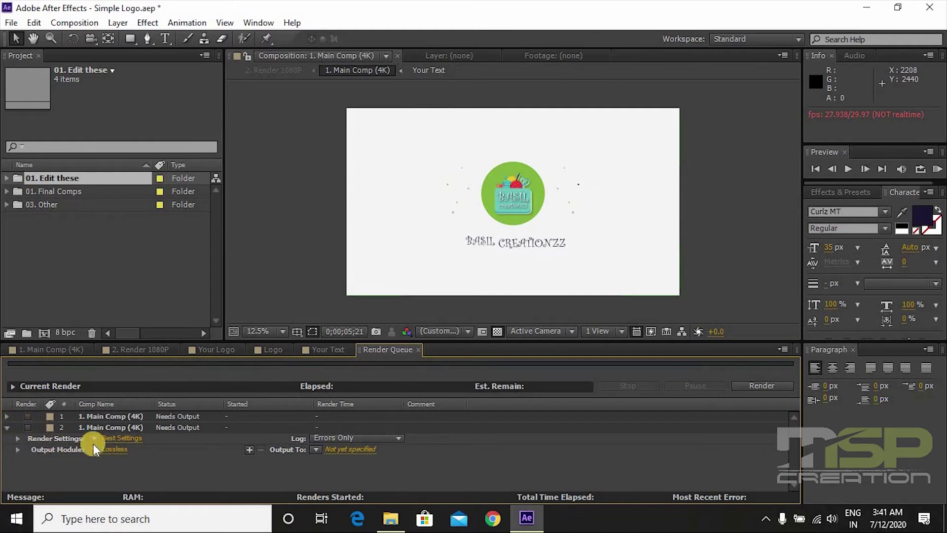
click(342, 450)
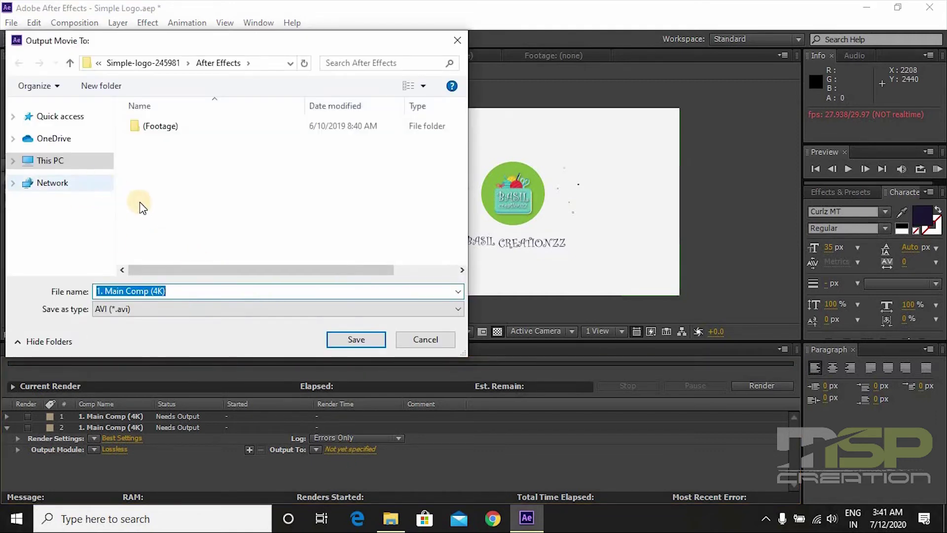
scroll(86, 232, down, 5)
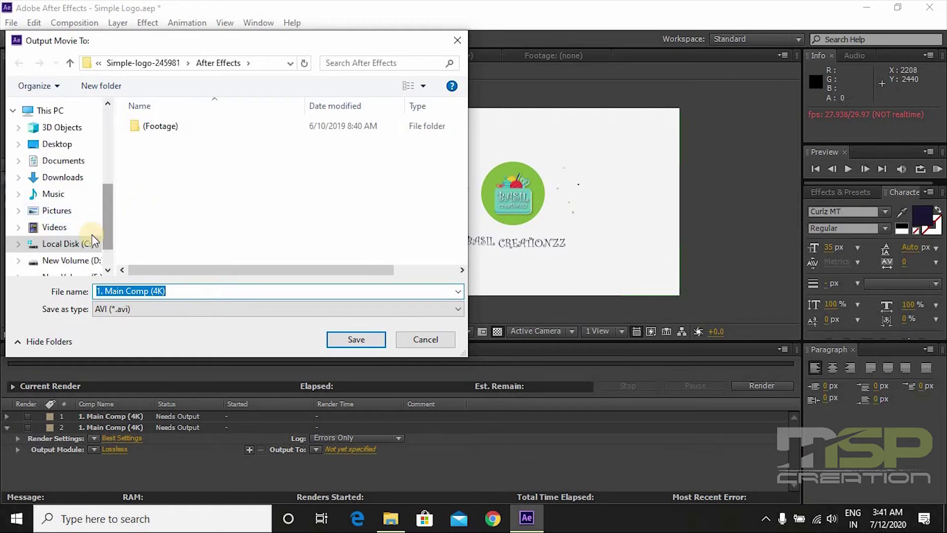
click(78, 262)
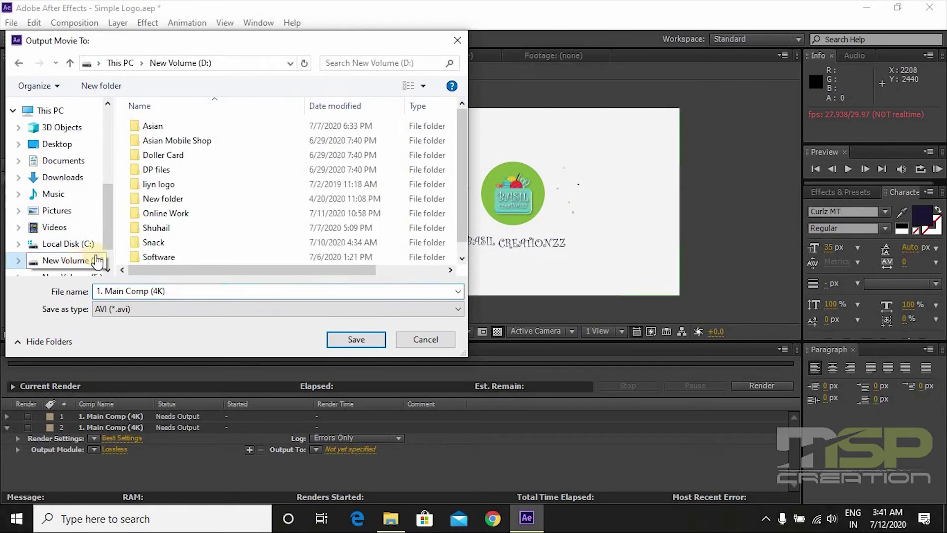
scroll(241, 212, down, 1)
double_click(188, 257)
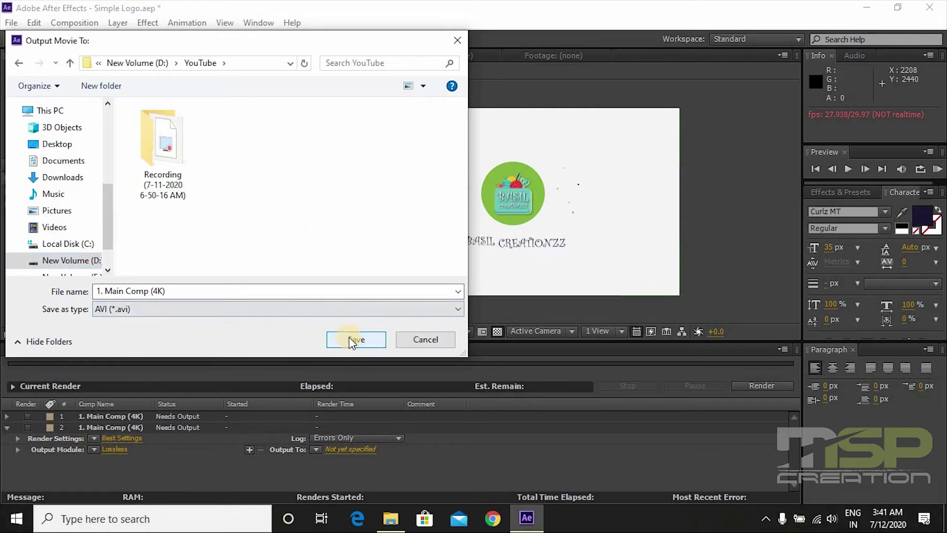
click(271, 292)
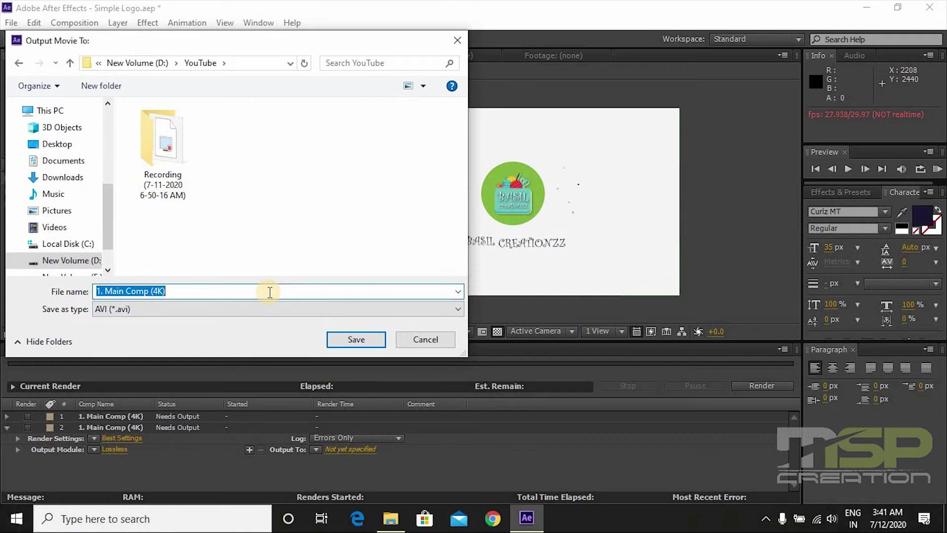
text(Basil)
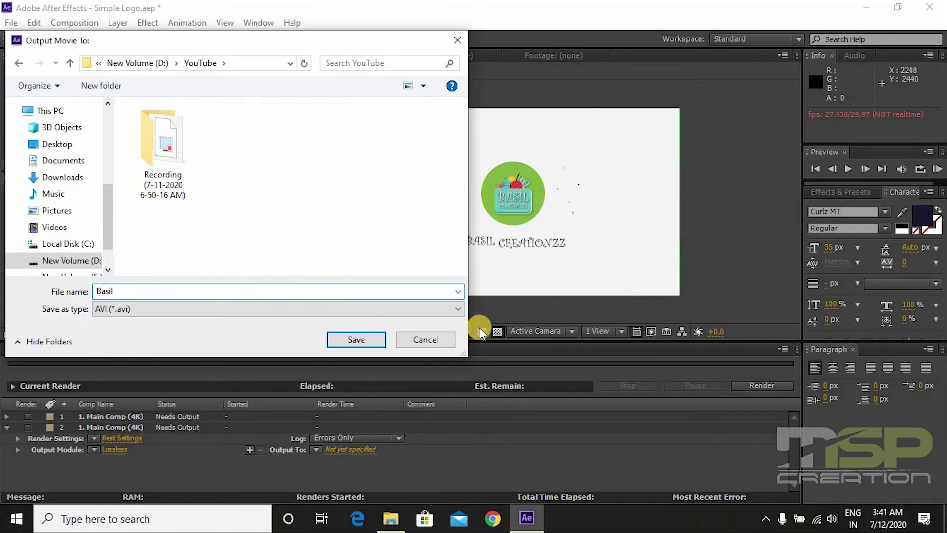
click(355, 340)
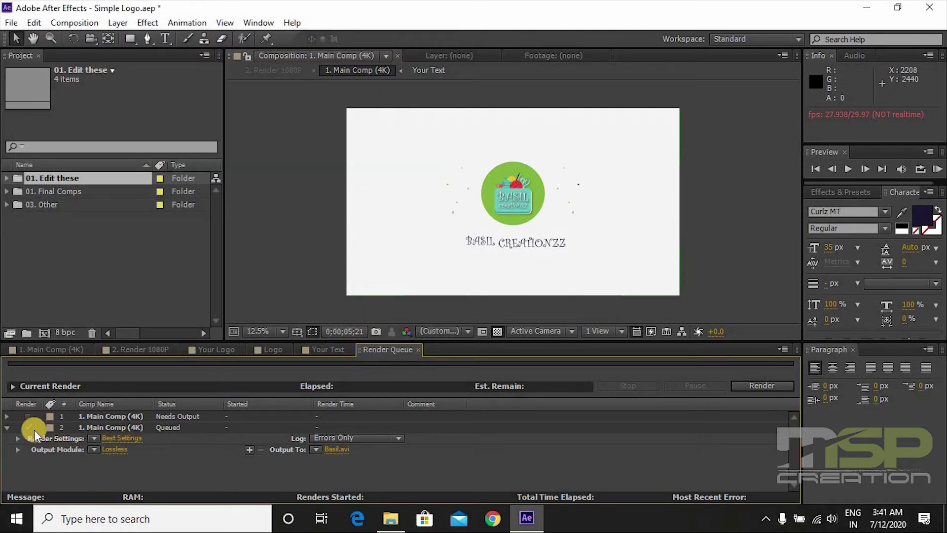
- Configure the render settings of the queued composition with Best quality and Full resolution
click(116, 438)
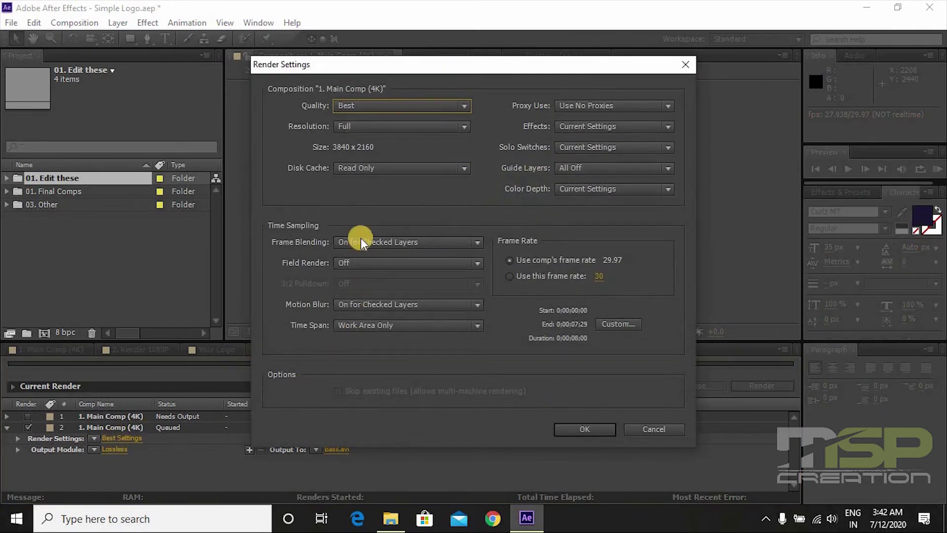
click(373, 105)
click(400, 138)
click(404, 126)
click(387, 165)
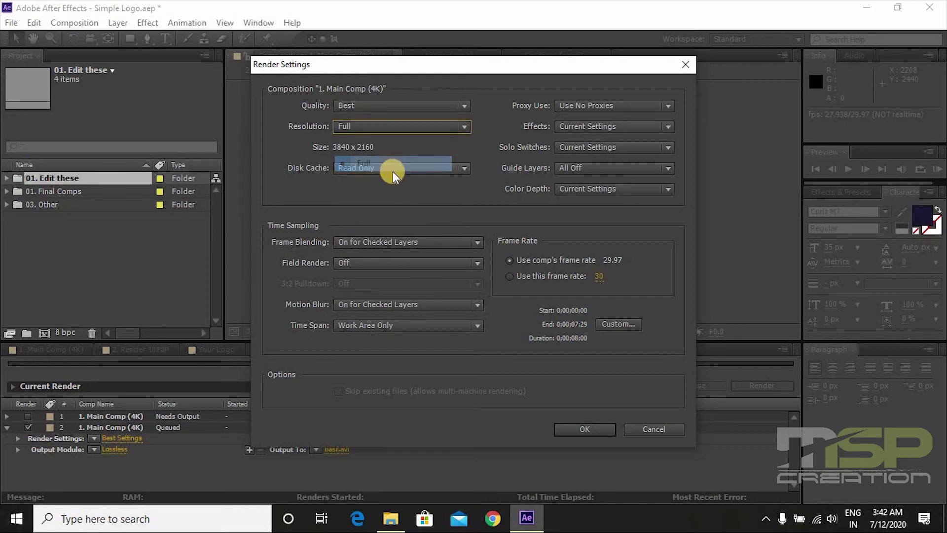
click(572, 430)
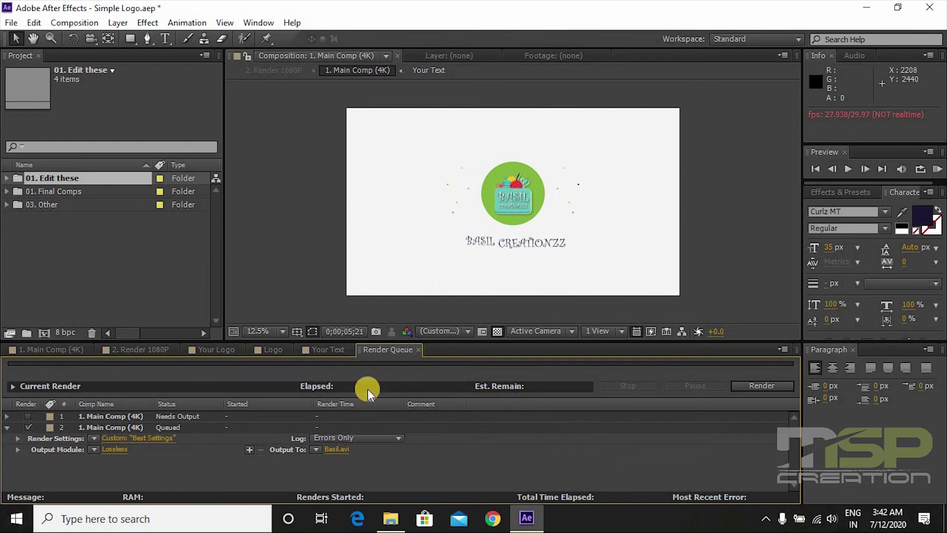
- Change the queued composition's output module format to H.264 and start the render
click(120, 450)
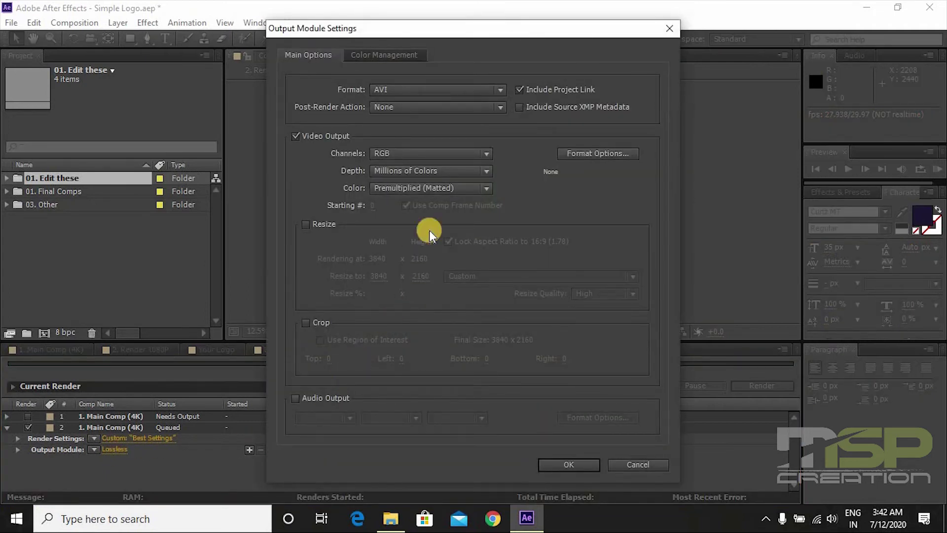
click(501, 92)
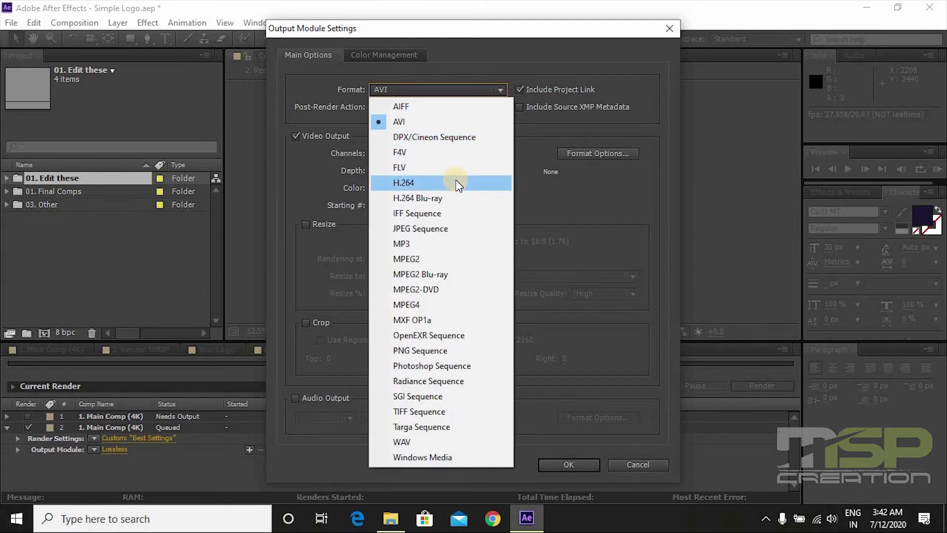
click(456, 182)
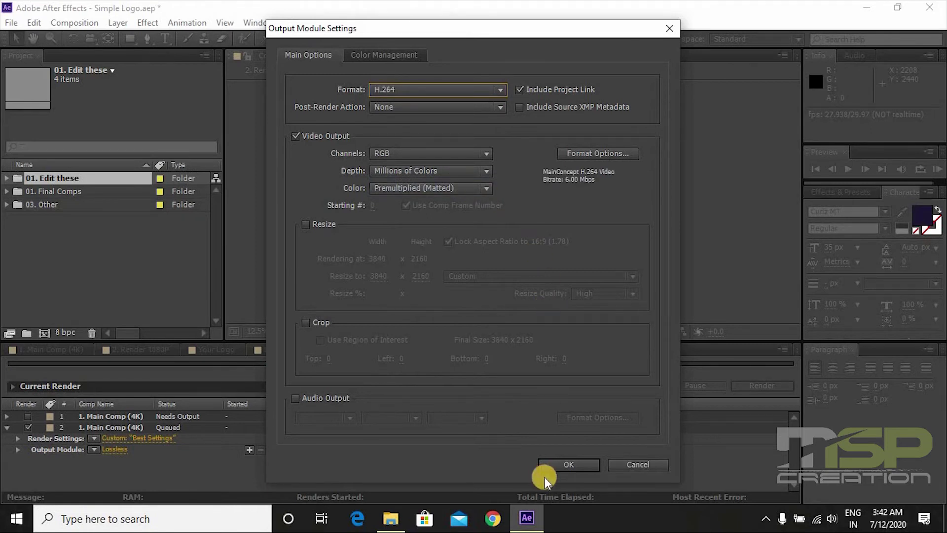
click(557, 467)
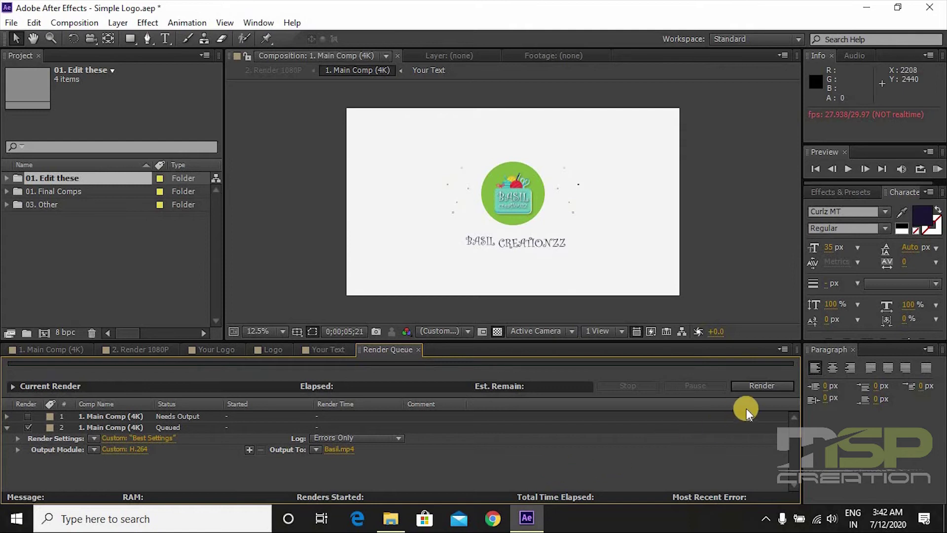
click(759, 387)
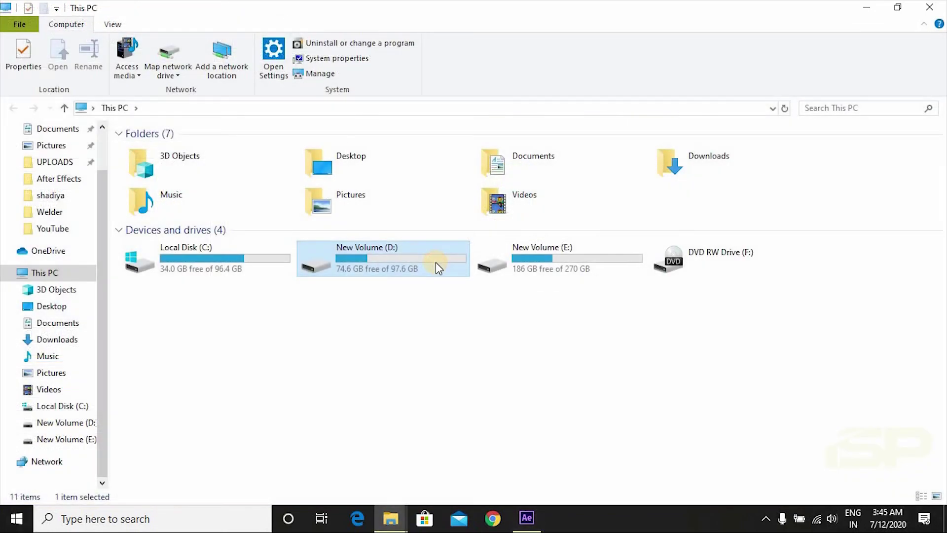
- In File Explorer, open the YouTube folder on drive D and play the rendered Basil video
double_click(436, 262)
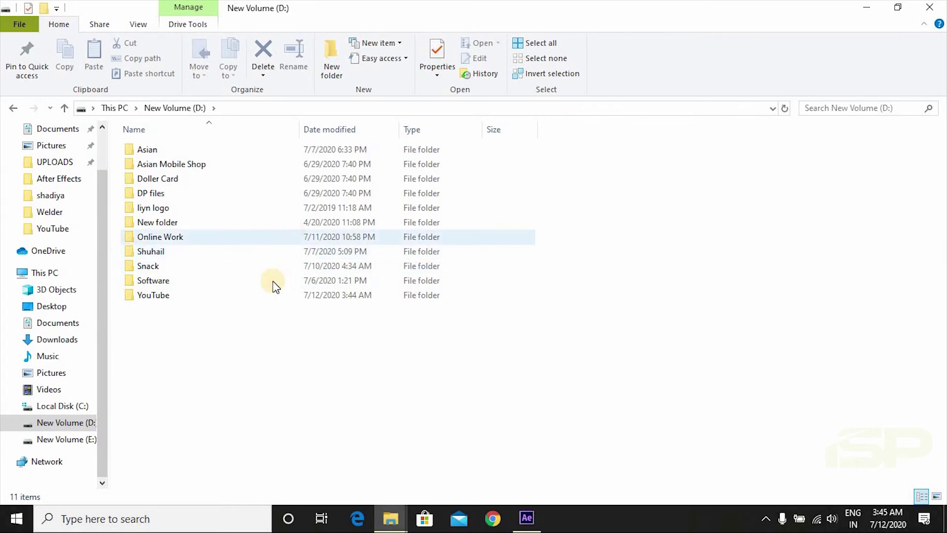
double_click(268, 295)
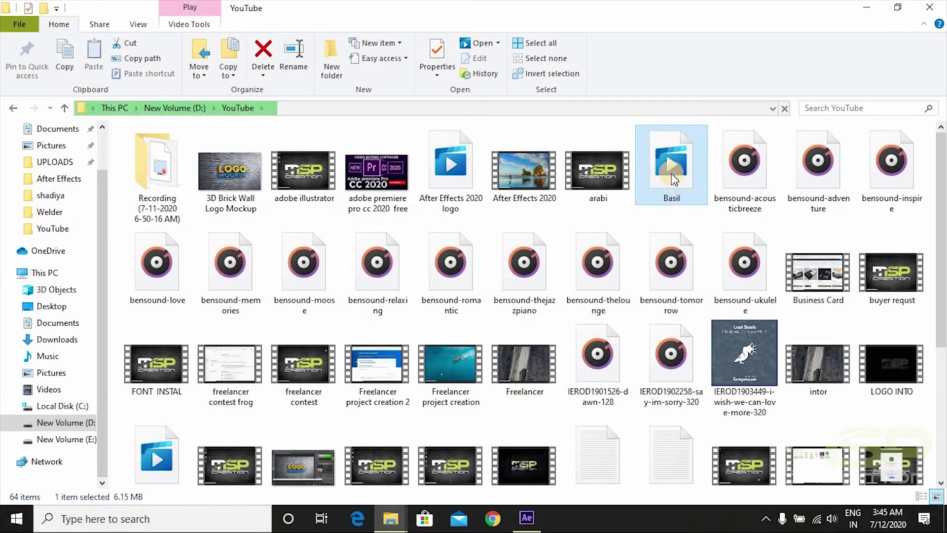
double_click(671, 173)
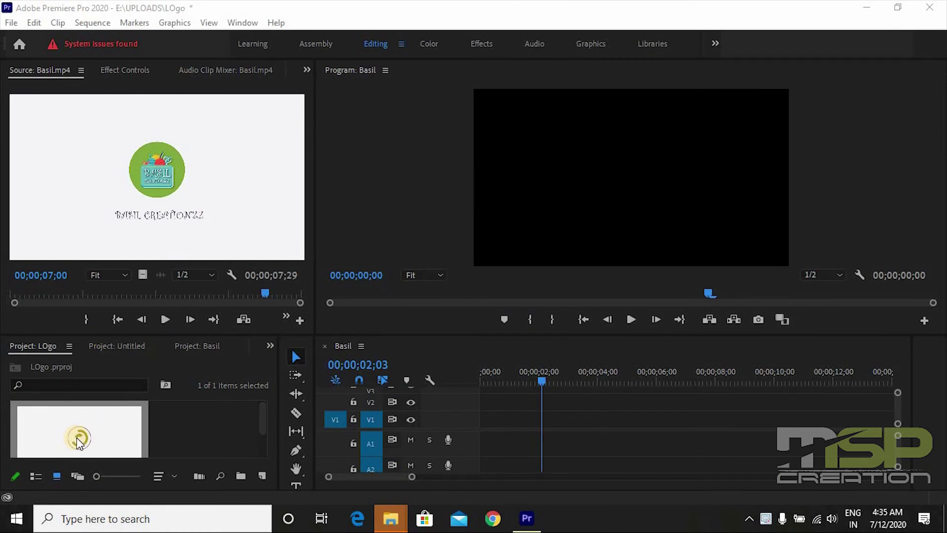
- Switch to Premiere Pro and import the audio file logo-28450-PREVIEW from the Downloads folder into the project
double_click(188, 416)
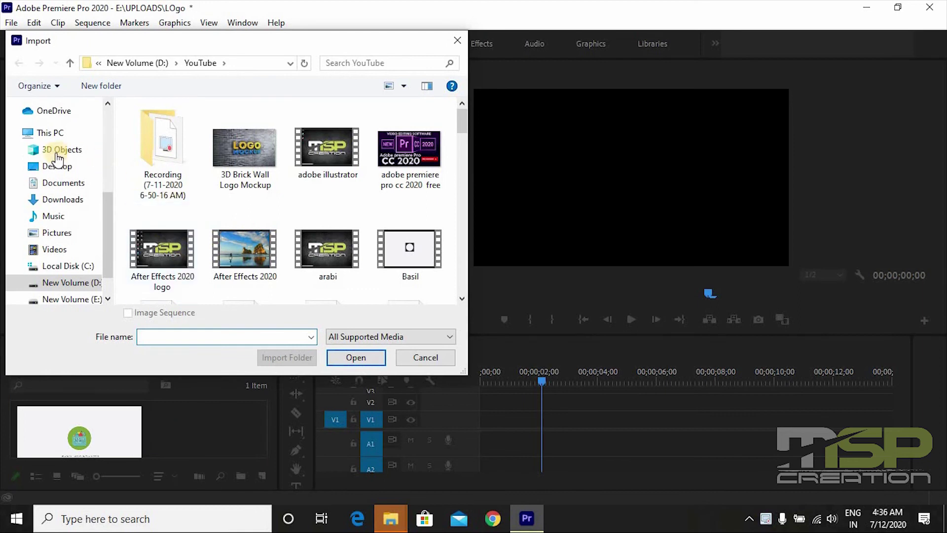
click(67, 198)
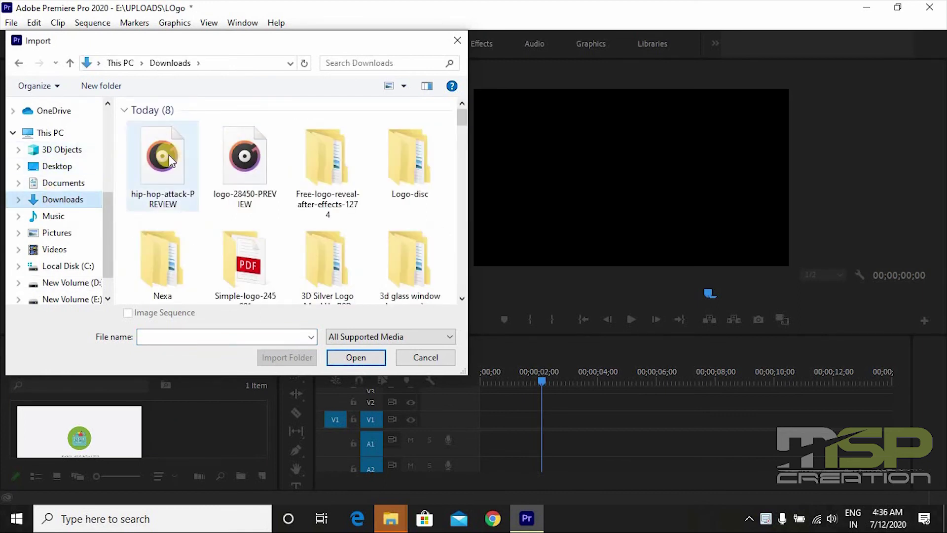
double_click(213, 156)
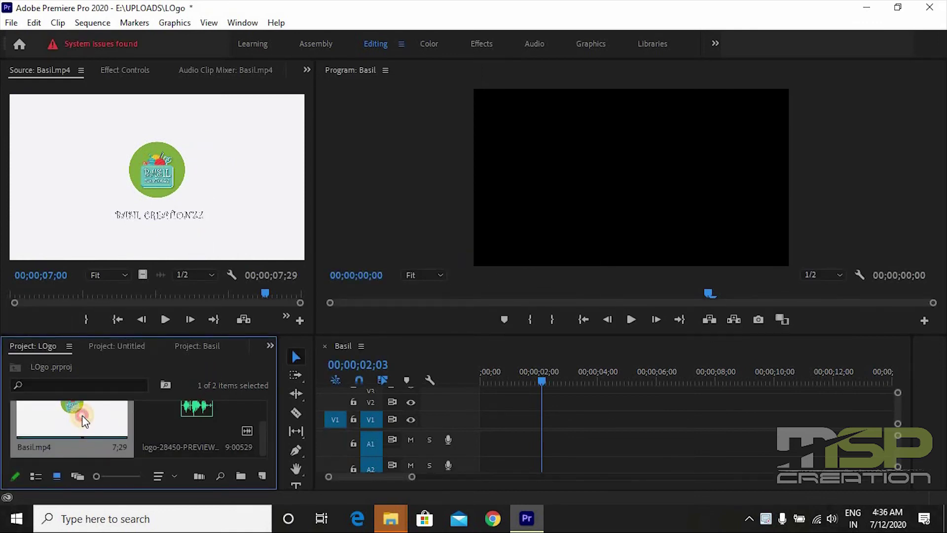
- Place Basil.mp4 at the start of track V1 and play the sequence from the beginning
drag(82, 415, 480, 426)
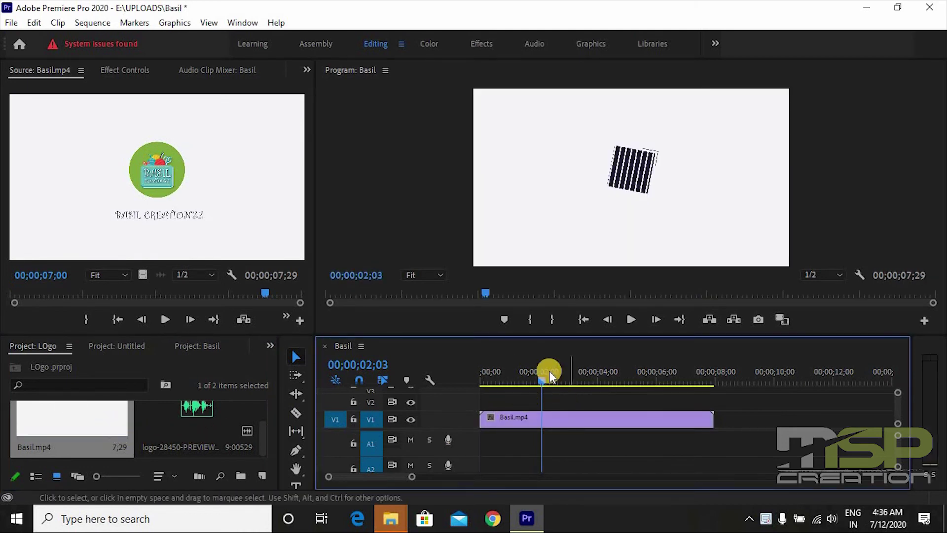
key(Home)
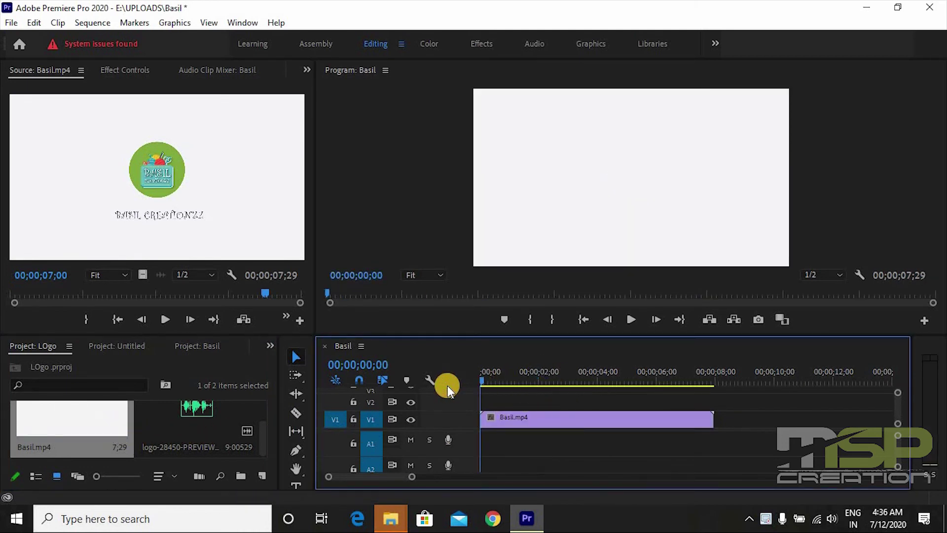
key(space)
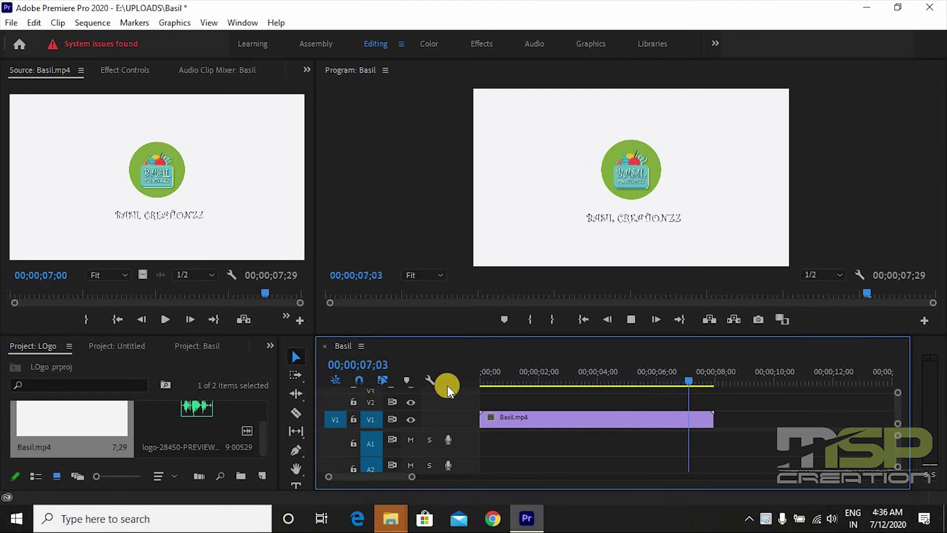
- Add the logo-28450-PREVIEW audio at the start of track A1 and play the sequence to check it against the video
click(195, 437)
drag(195, 437, 476, 442)
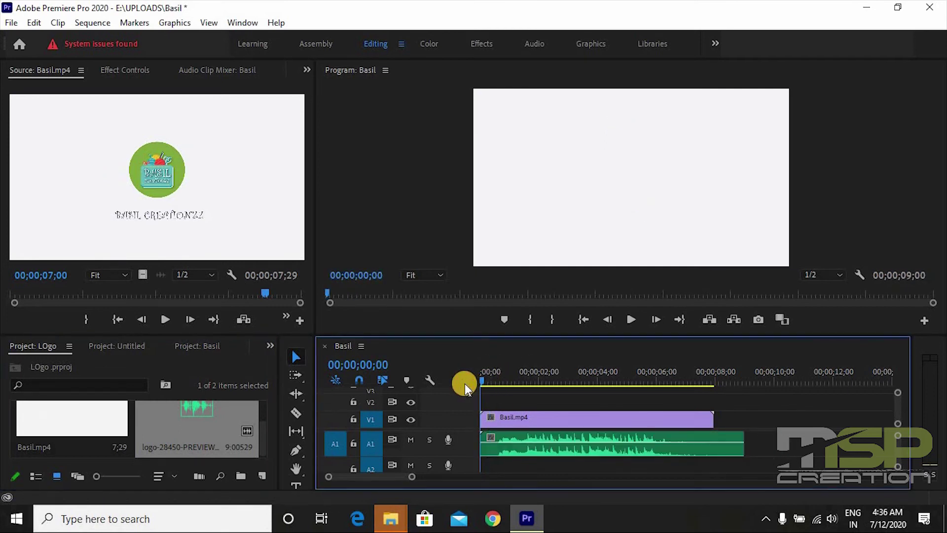
key(space)
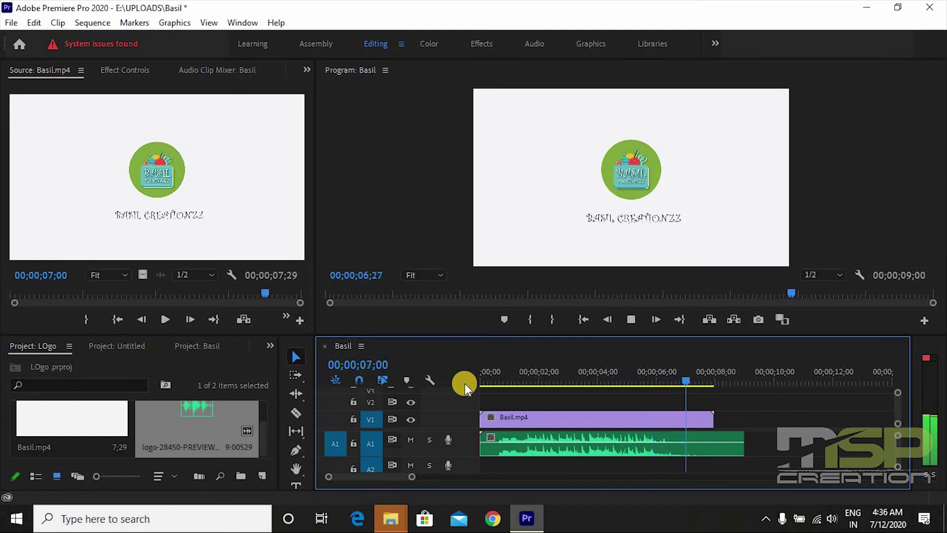
key(space)
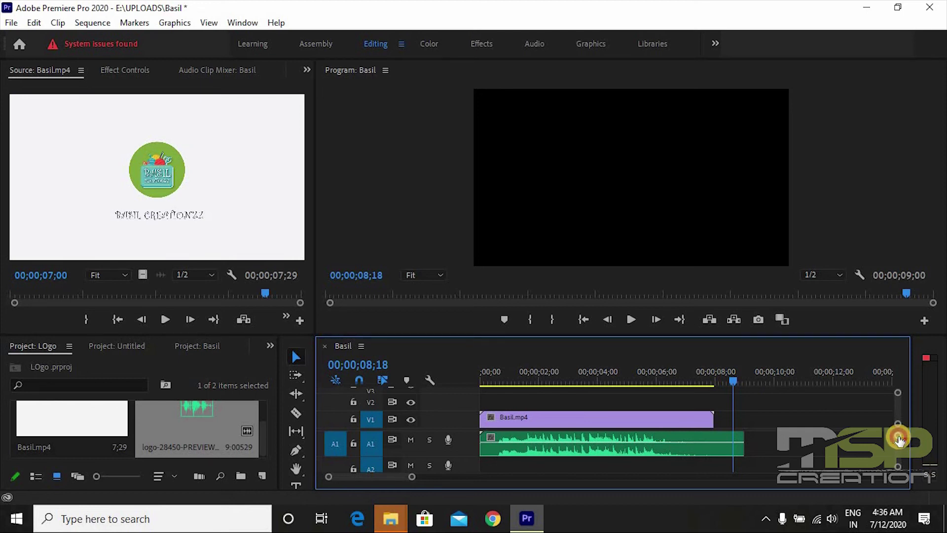
- Enlarge the A1 track to show its waveform and split the audio clip at 00;00;00;18 with the Razor tool
drag(898, 438, 889, 455)
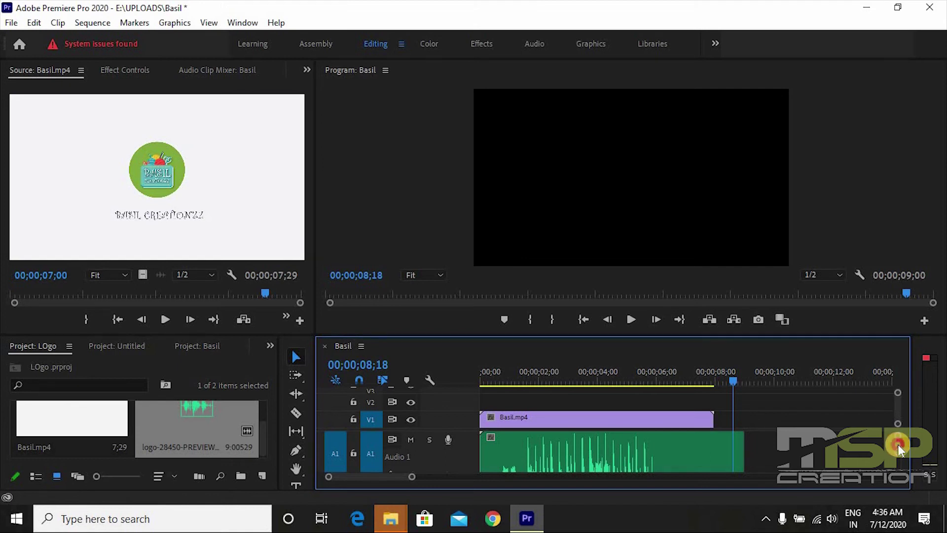
drag(898, 444, 899, 450)
drag(733, 383, 433, 396)
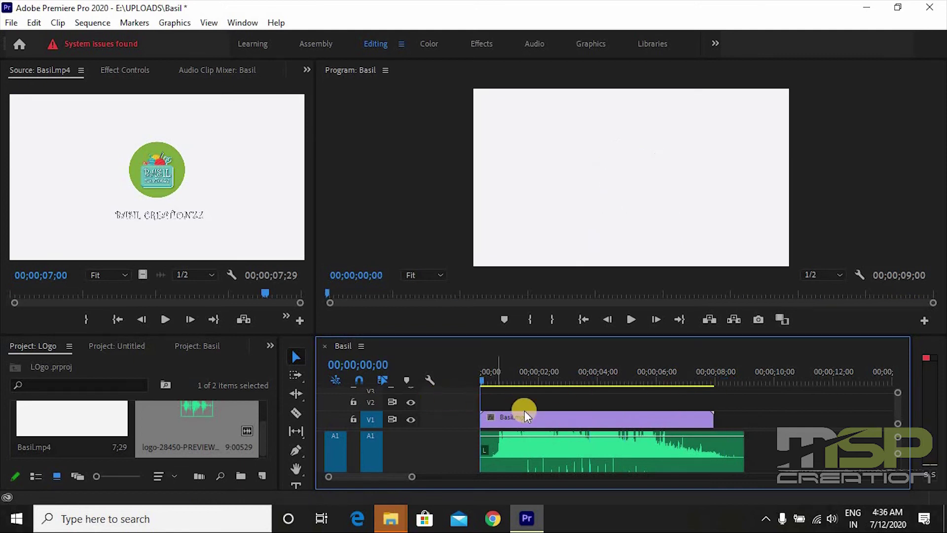
key(c)
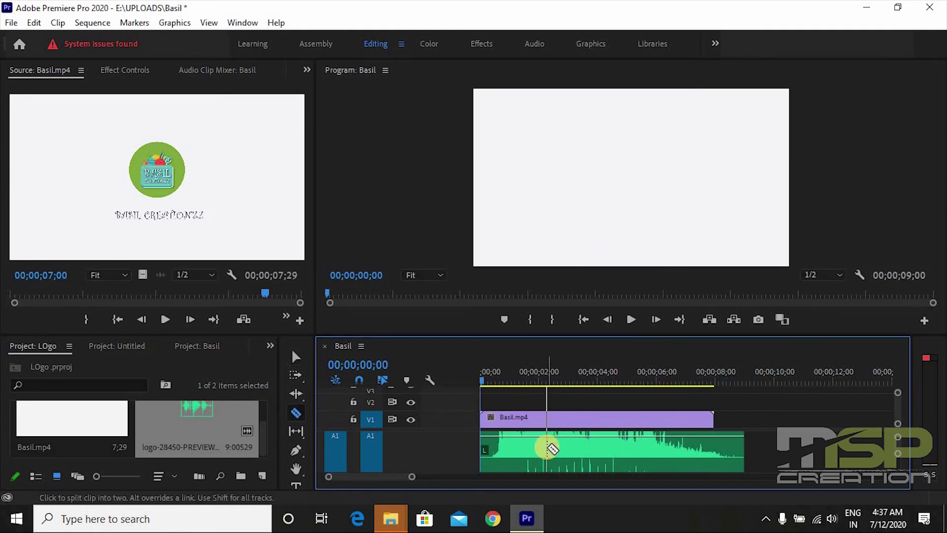
key(space)
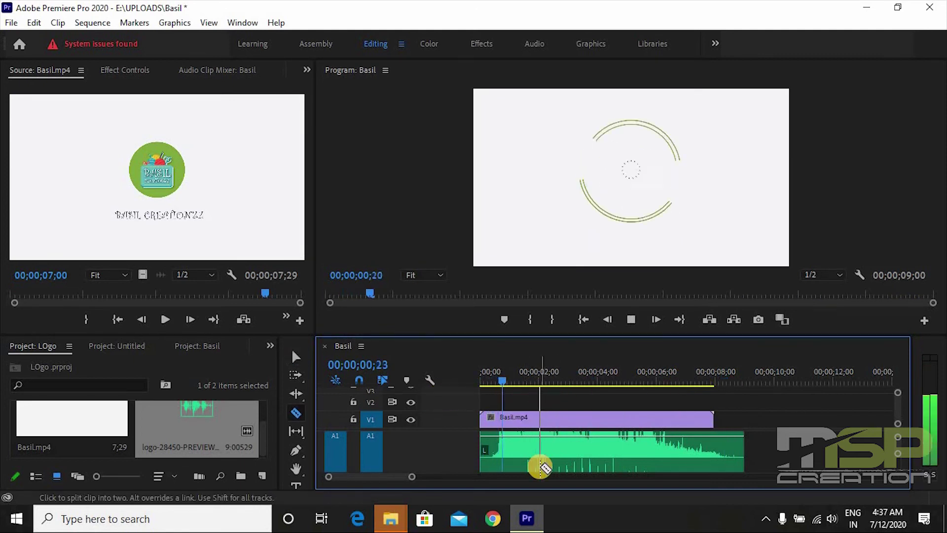
drag(521, 395, 497, 384)
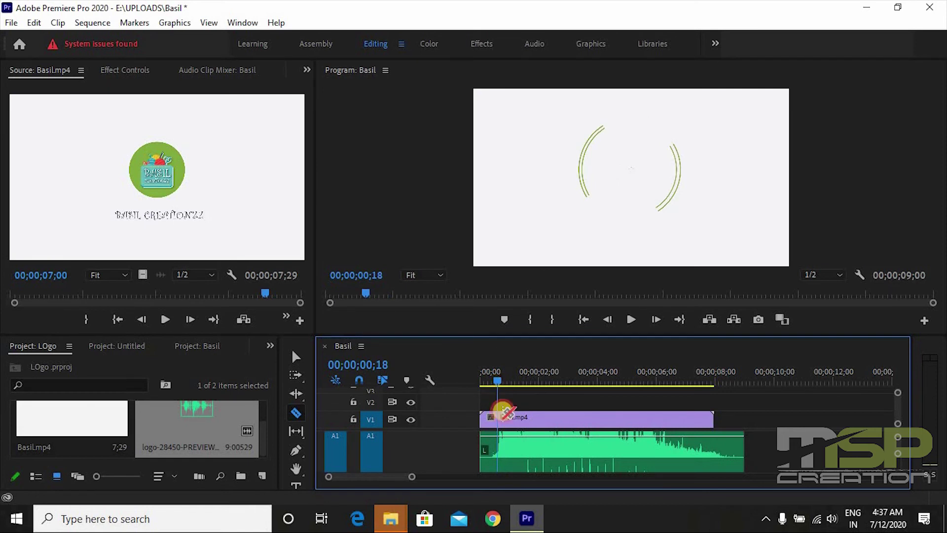
click(498, 442)
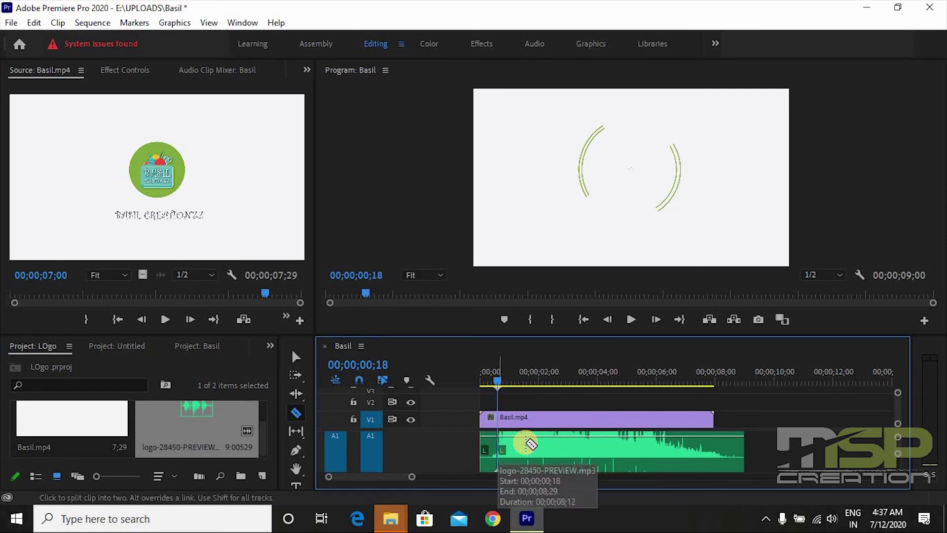
- Cut out the audio between 00;00;00;18 and 00;00;01;14 and move the remaining audio back to close the gap
key(space)
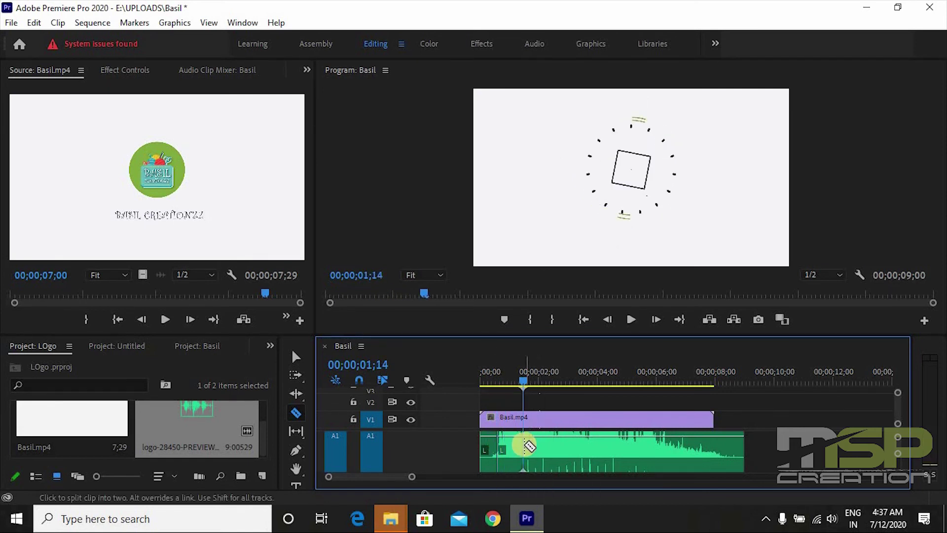
click(523, 446)
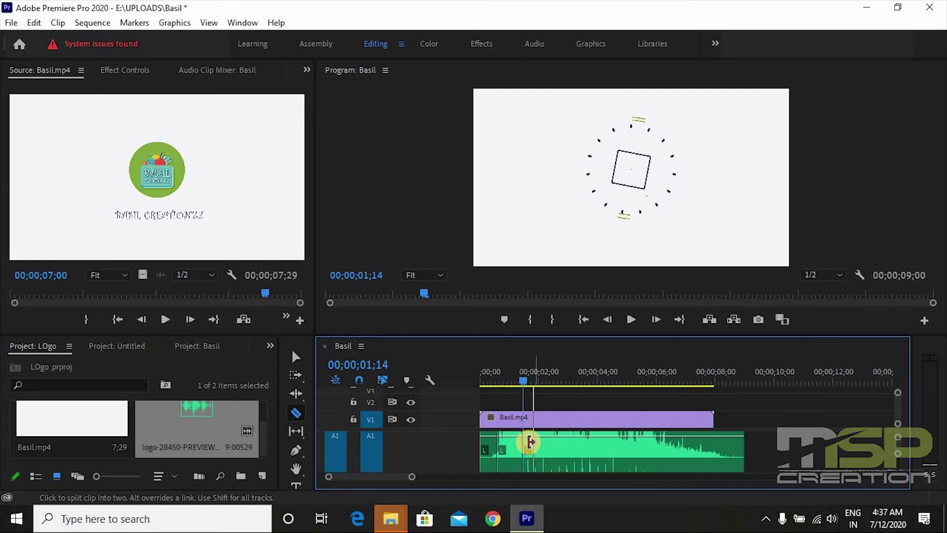
key(v)
click(513, 451)
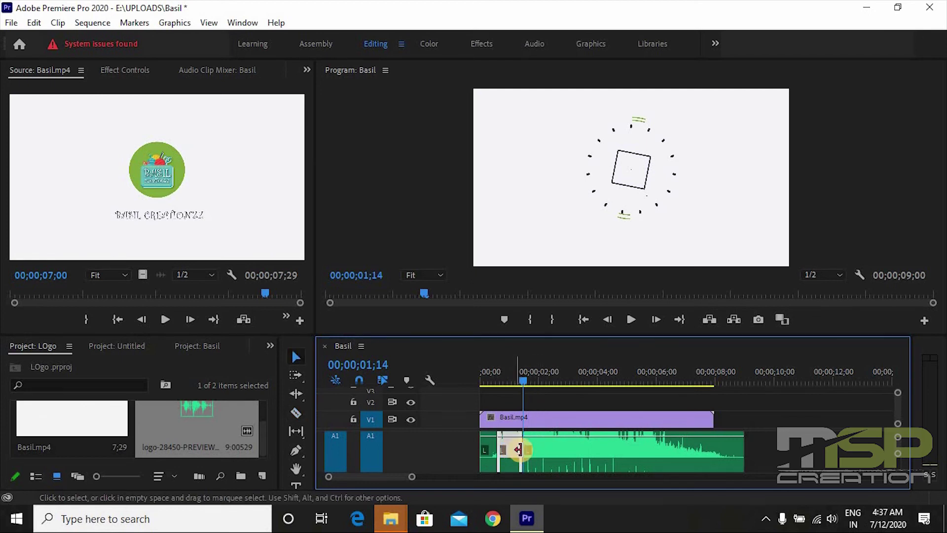
key(Delete)
drag(547, 452, 529, 451)
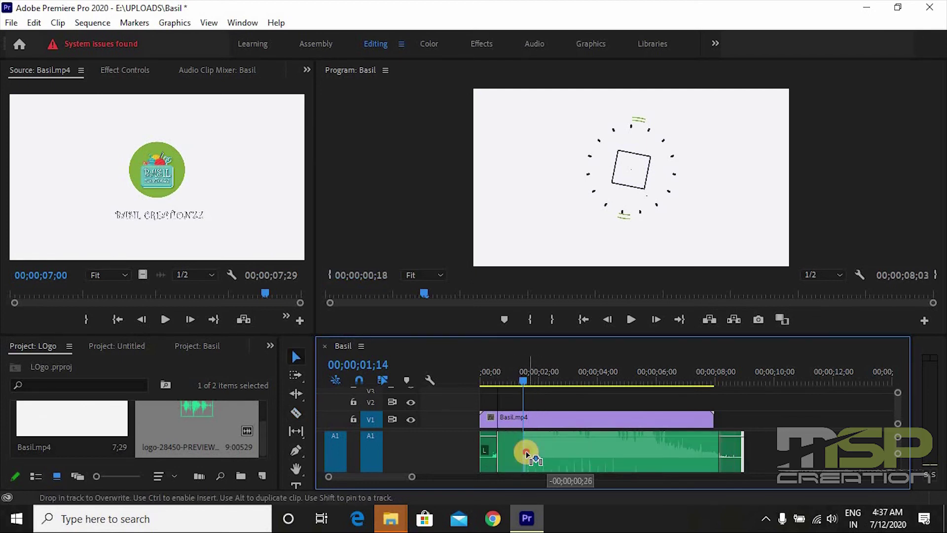
- Play the sequence from the start and split the audio clip at 00;00;02;28
drag(511, 384, 460, 398)
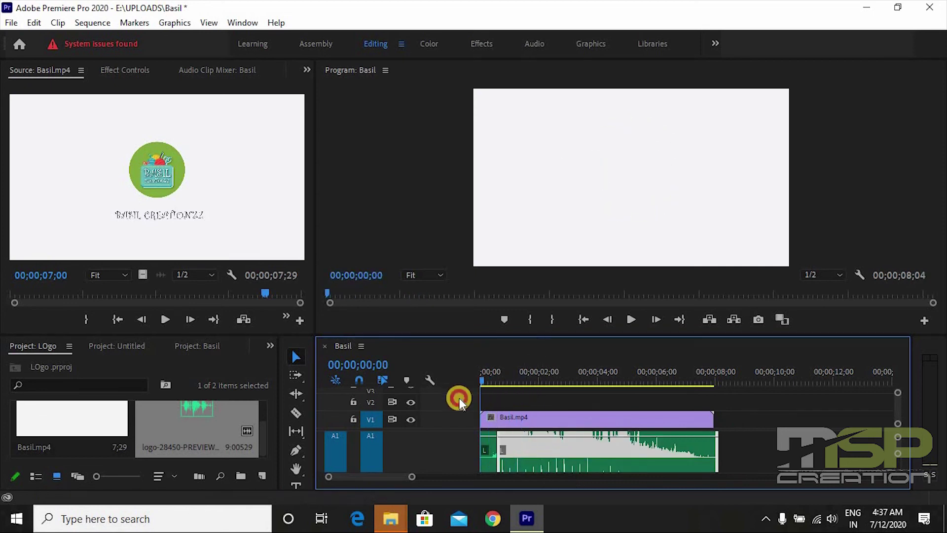
key(space)
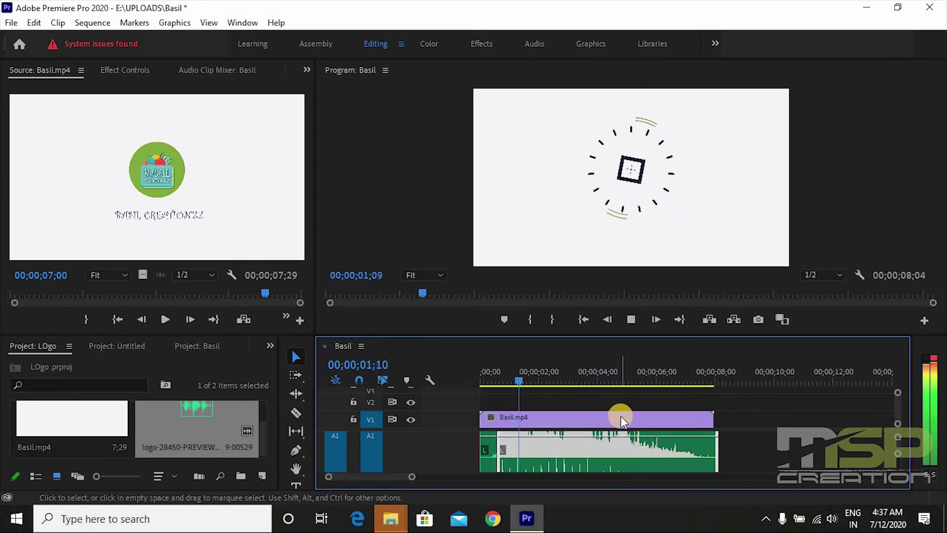
key(space)
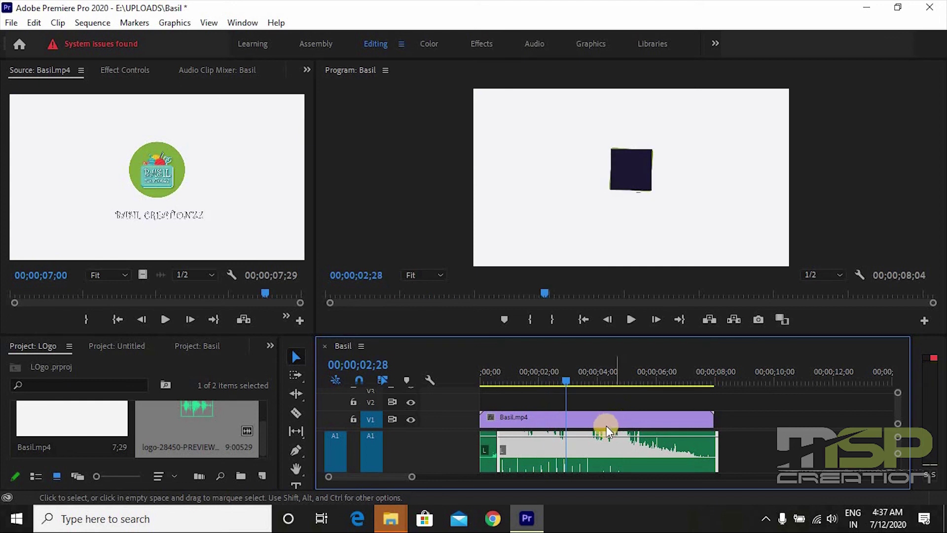
key(c)
click(569, 444)
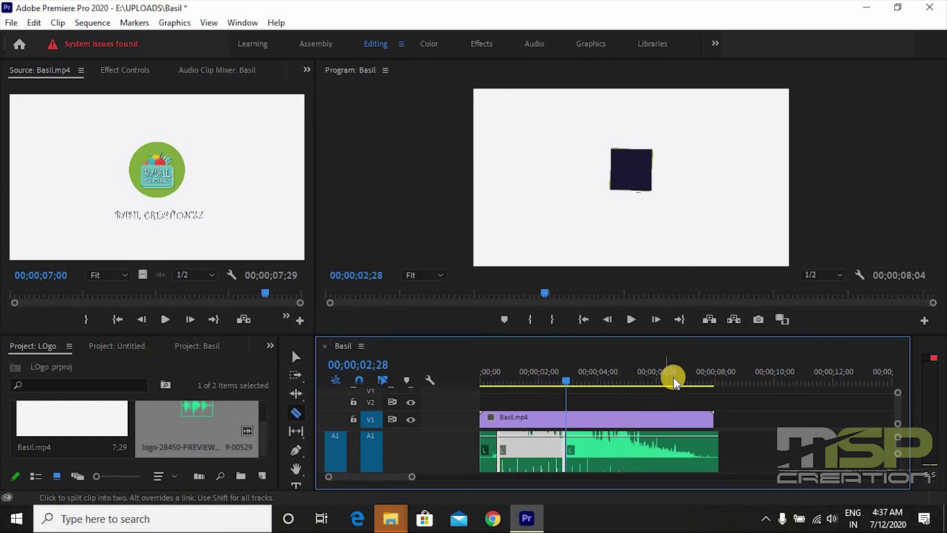
- Cut out the audio between 00;00;02;28 and 00;00;03;19 and move the last piece back to close the gap
key(space)
key(space)
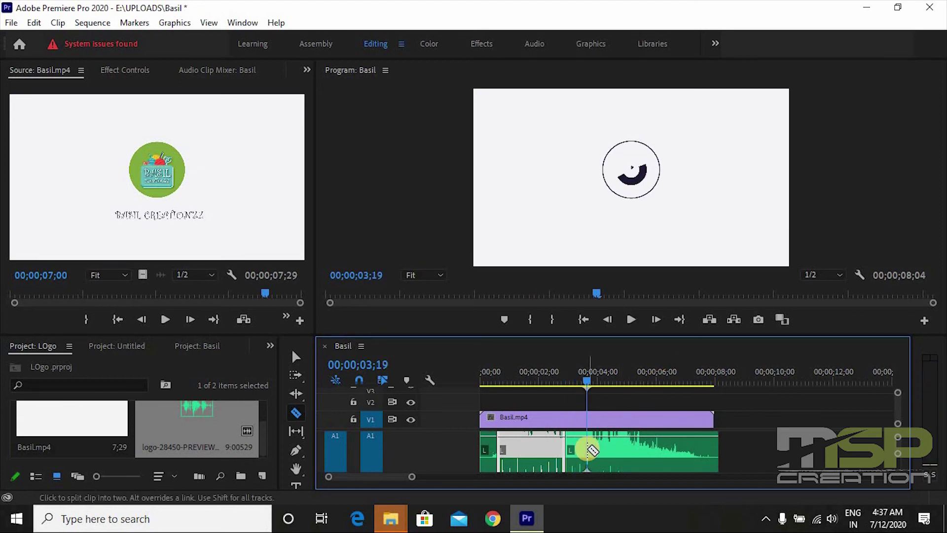
click(587, 451)
key(v)
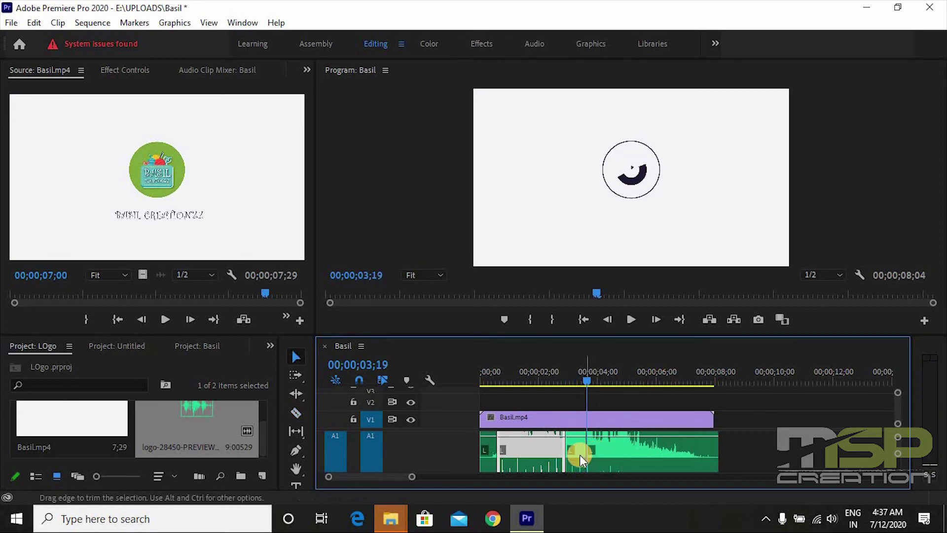
click(579, 454)
key(Delete)
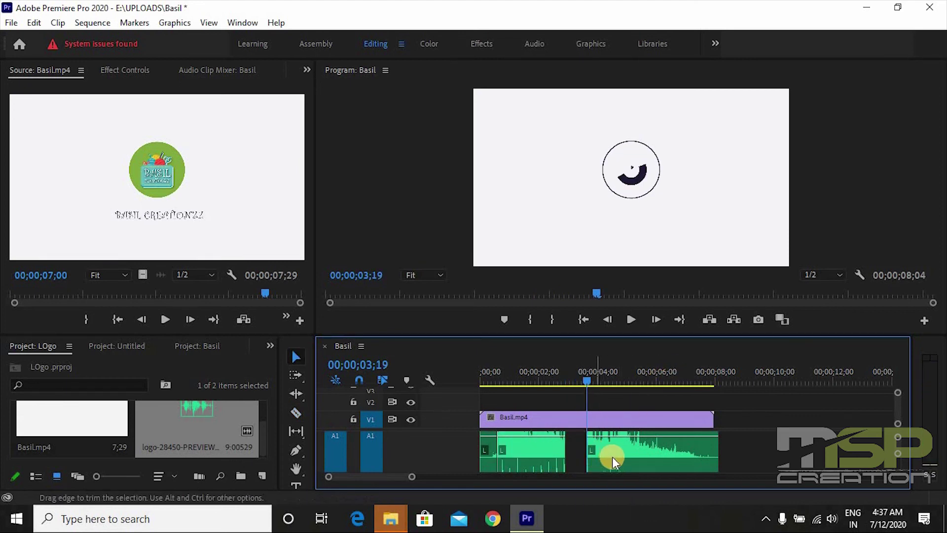
drag(617, 452, 442, 387)
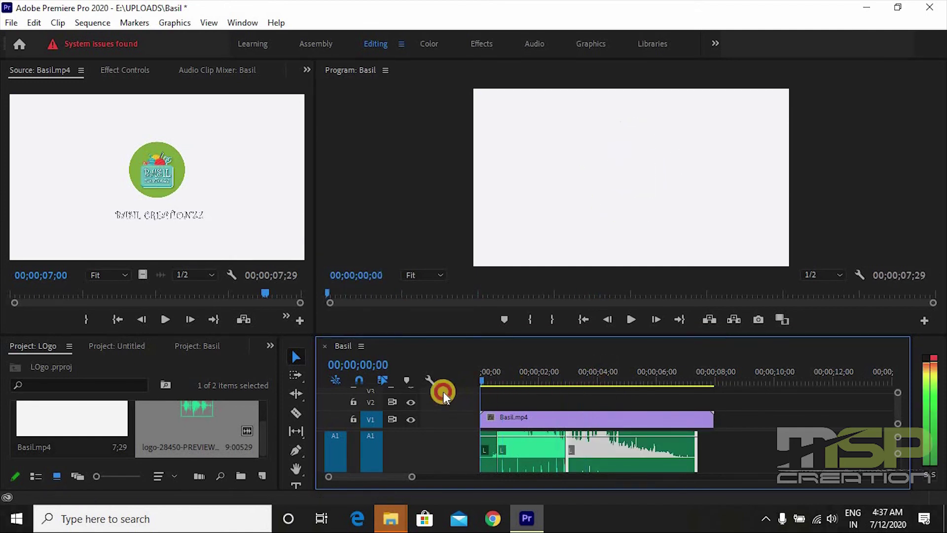
- Play the sequence, then shift the last audio piece on A1 a few frames earlier over the end of the preceding piece
key(space)
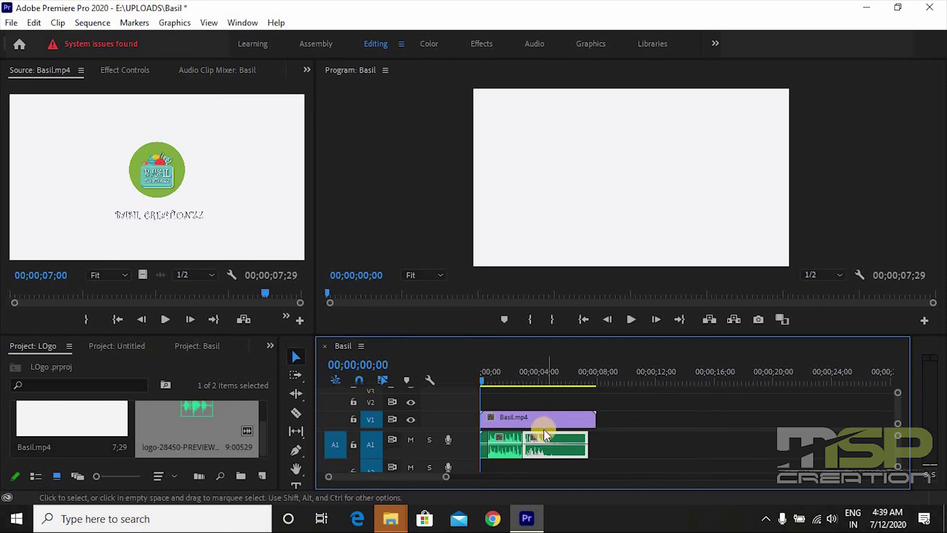
mouse_move(446, 474)
mouse_down()
mouse_move(494, 477)
mouse_move(419, 482)
mouse_move(458, 486)
mouse_up()
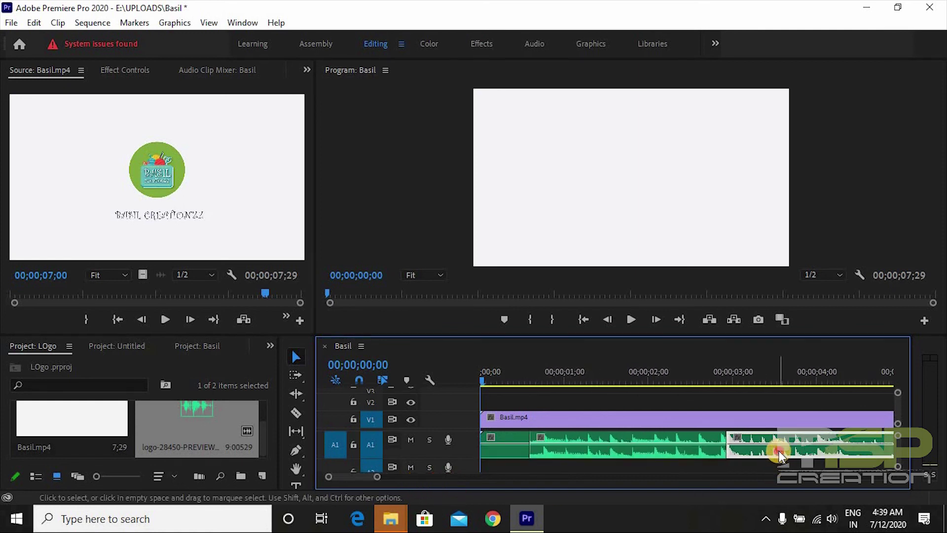
drag(780, 454, 765, 458)
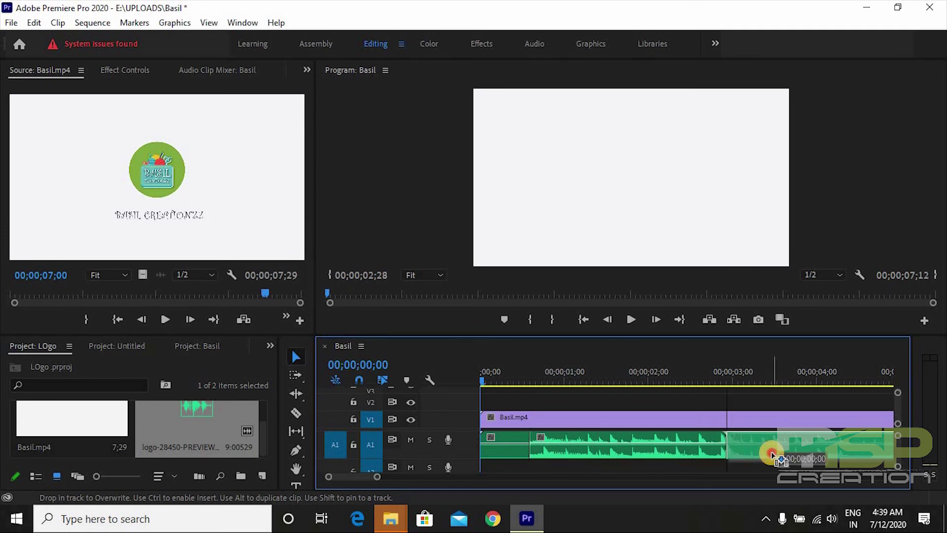
drag(773, 453, 760, 451)
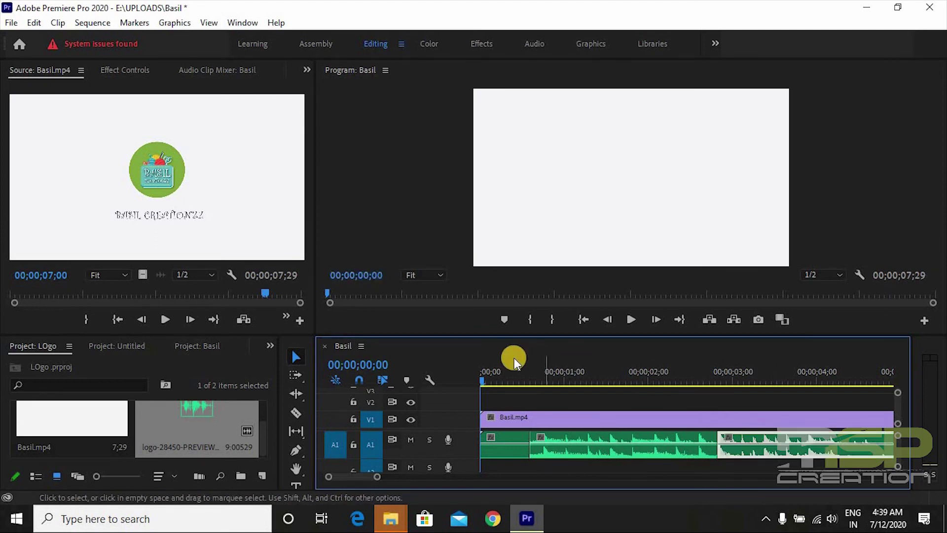
- Play the whole sequence from the start to check the audio sync with the logo animation
key(space)
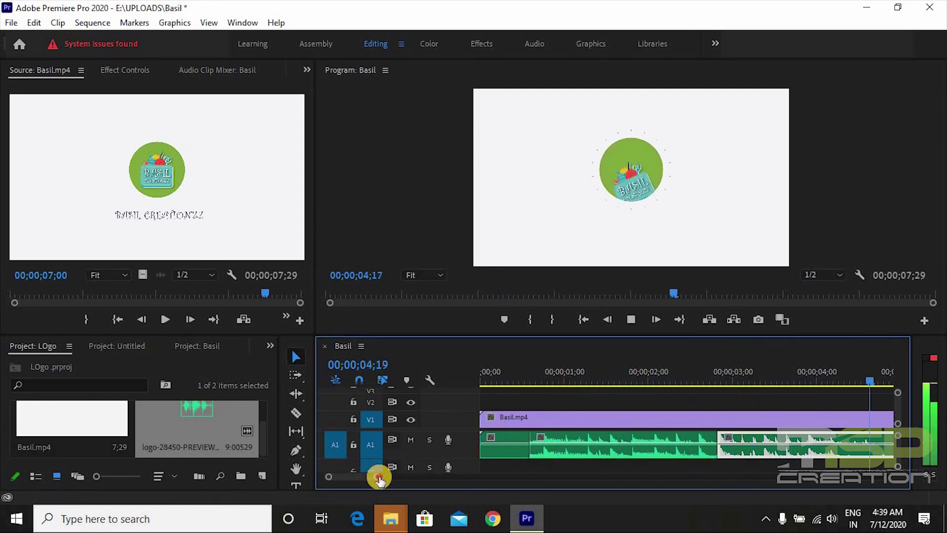
drag(379, 477, 462, 486)
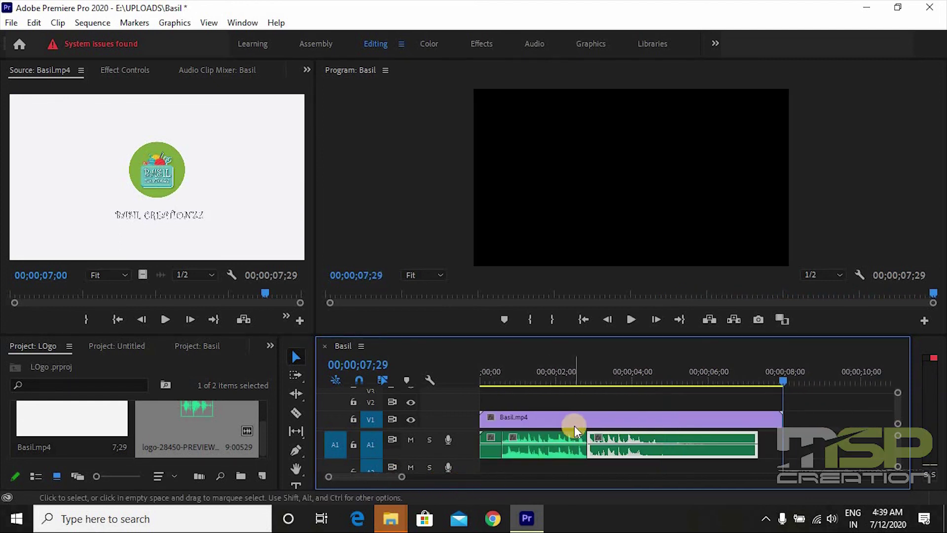
key(Home)
key(space)
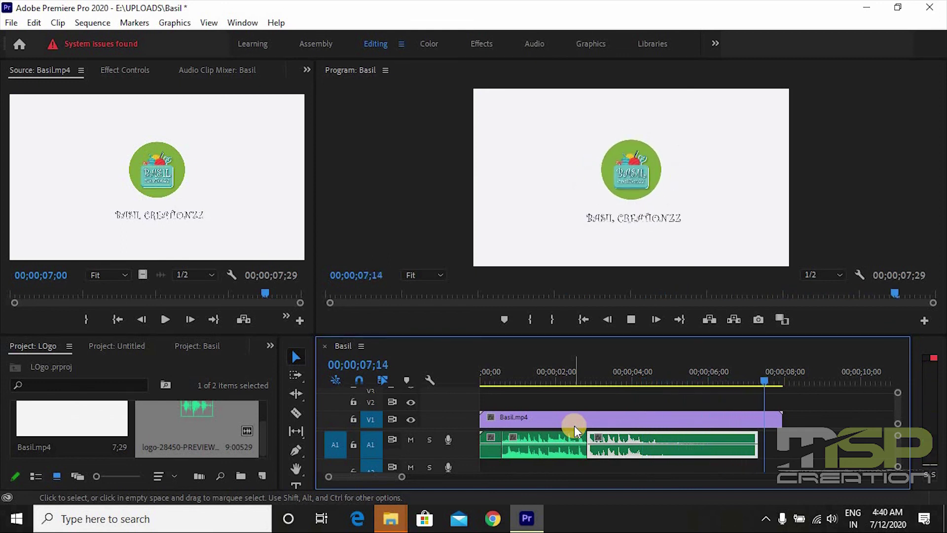
key(space)
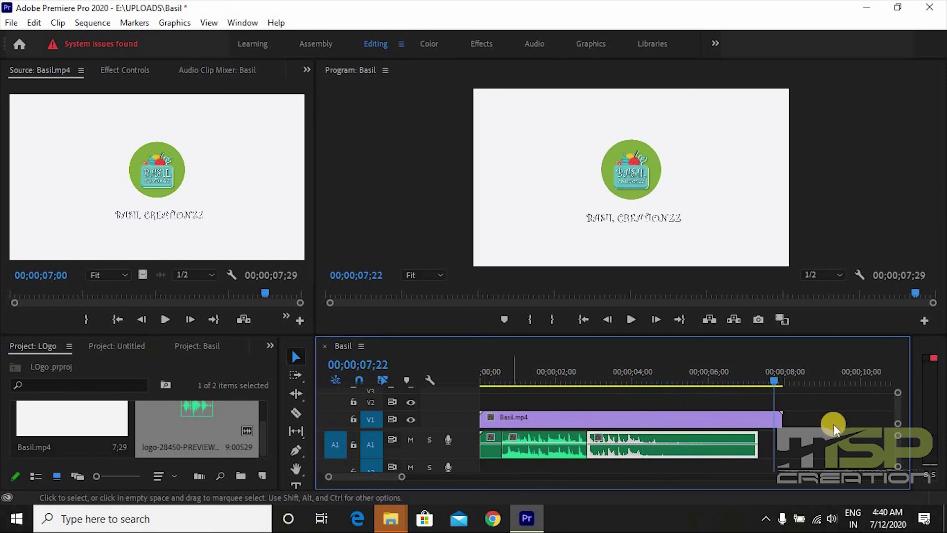
- Trim the Basil.mp4 video clip at 00;00;07;09 to match the end of the audio and replay the sequence from the start
drag(767, 386, 758, 385)
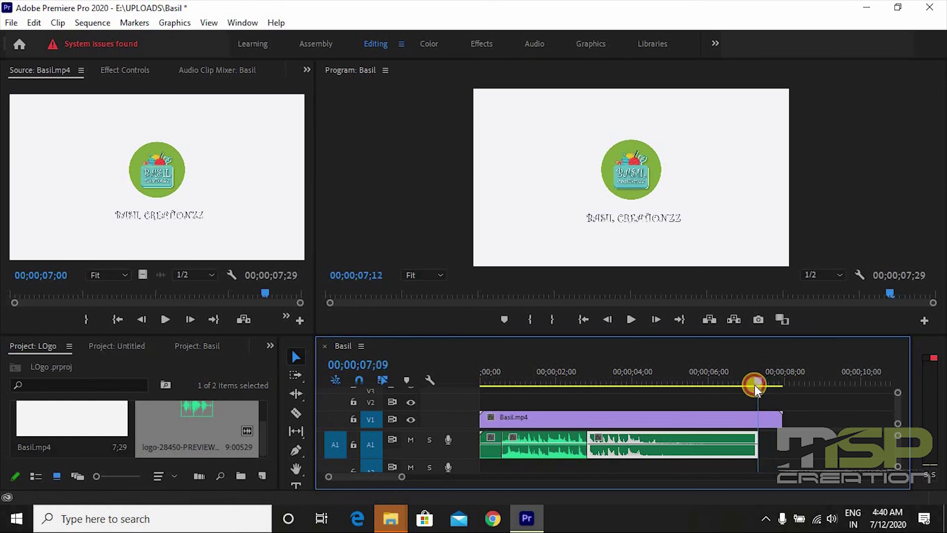
key(c)
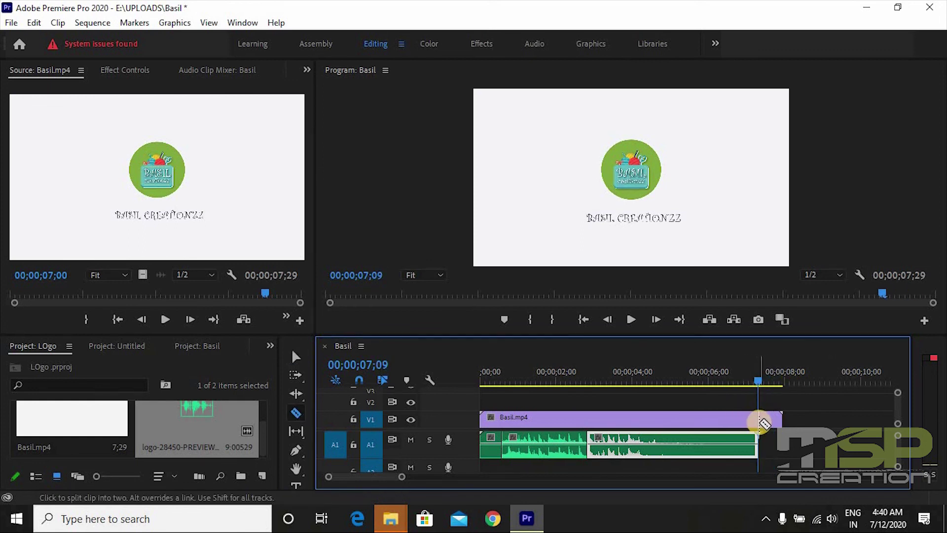
key(v)
click(771, 429)
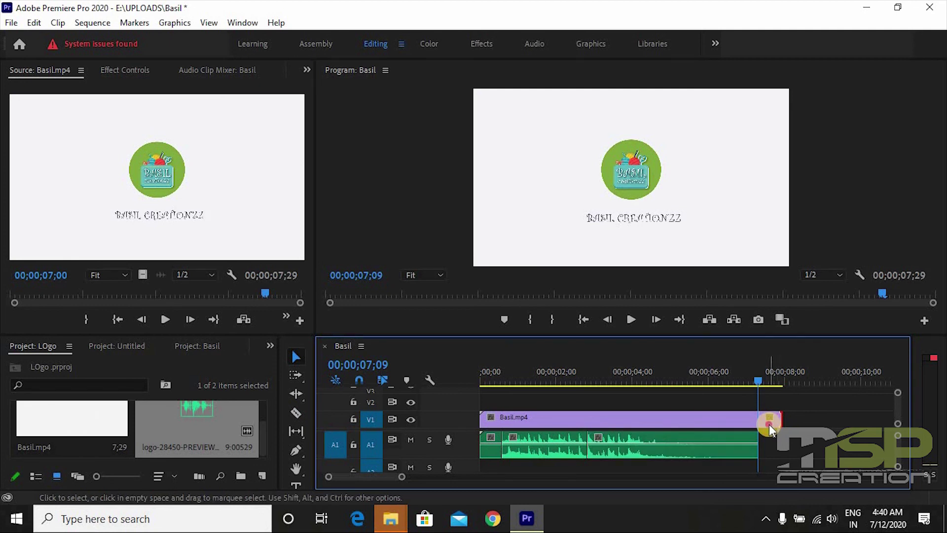
key(Delete)
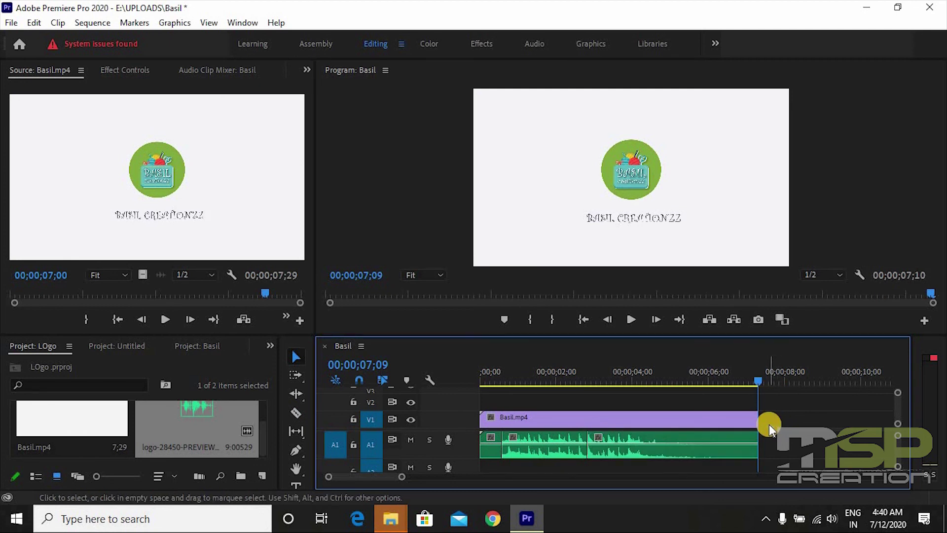
key(space)
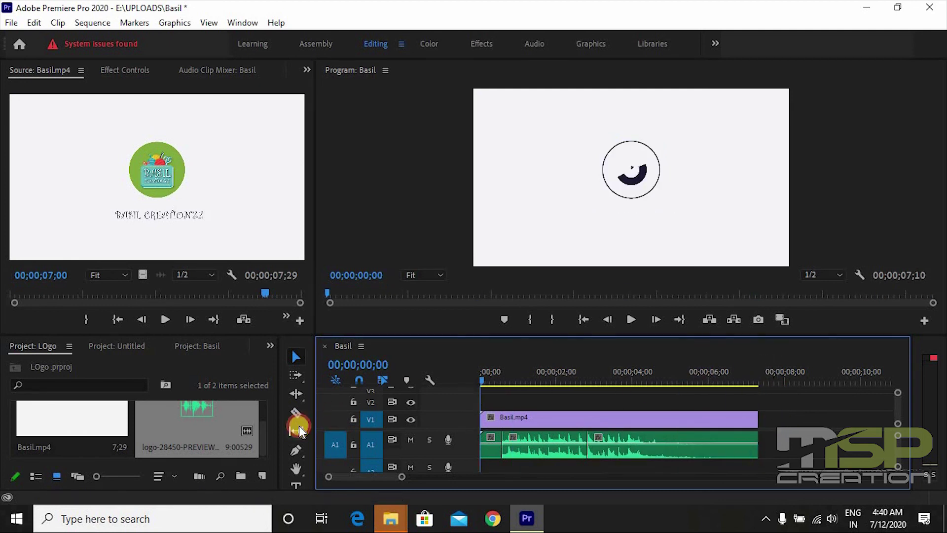
key(space)
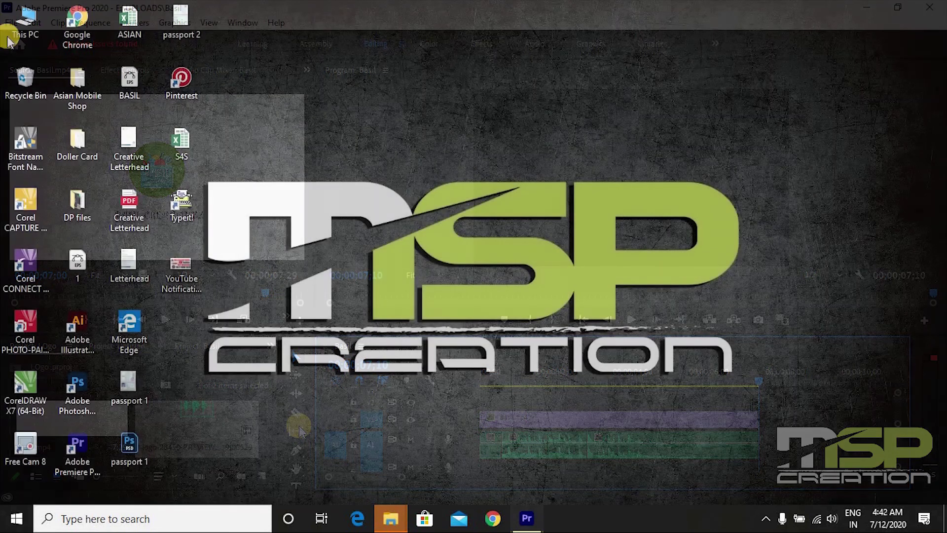
- Switch to File Explorer and open the UPLOADS folder on New Volume (E:)
click(20, 31)
double_click(20, 30)
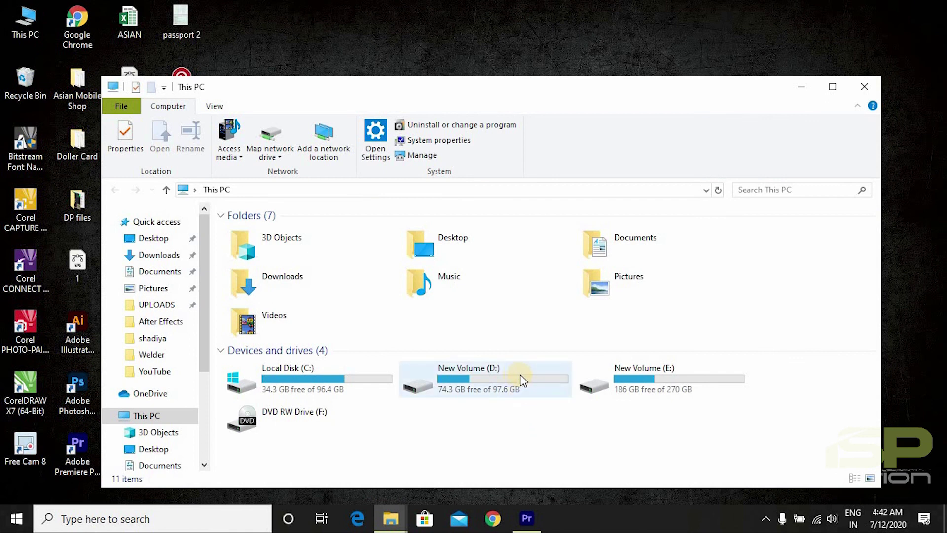
click(601, 377)
double_click(601, 375)
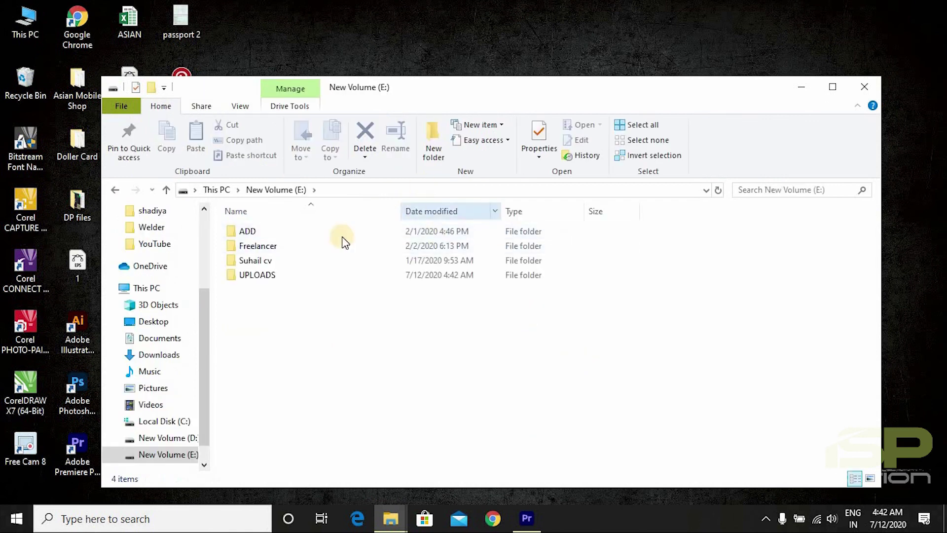
click(292, 276)
double_click(292, 276)
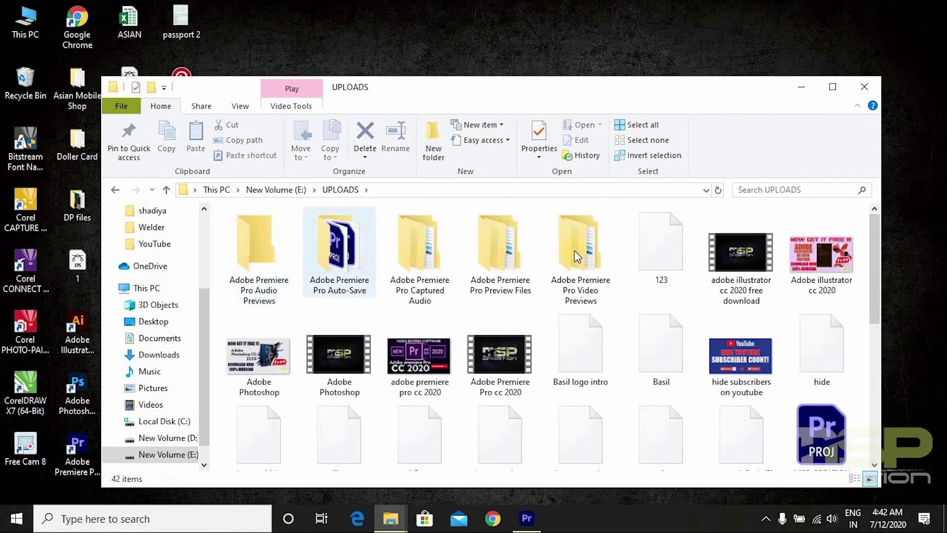
- Find the exported Basil logo intro video in the UPLOADS folder and play it
click(720, 265)
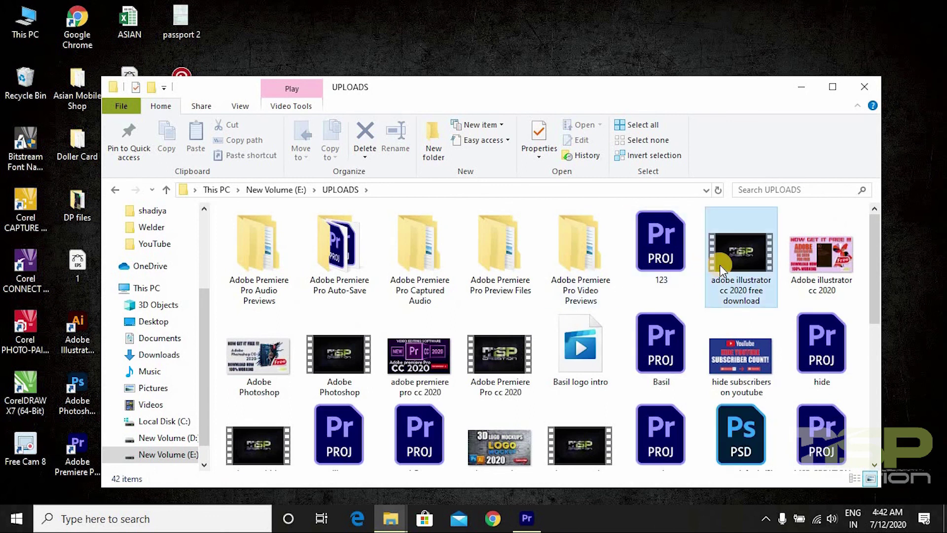
key(b)
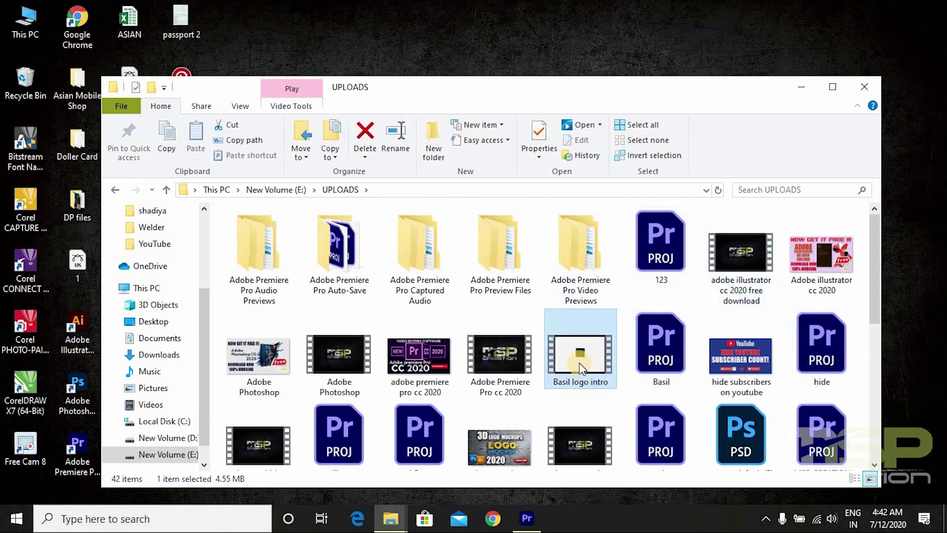
double_click(579, 363)
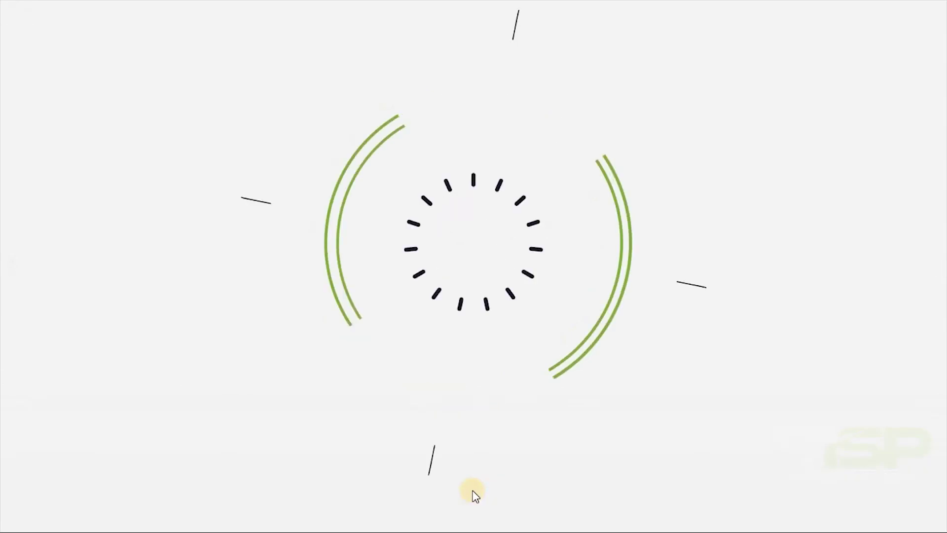